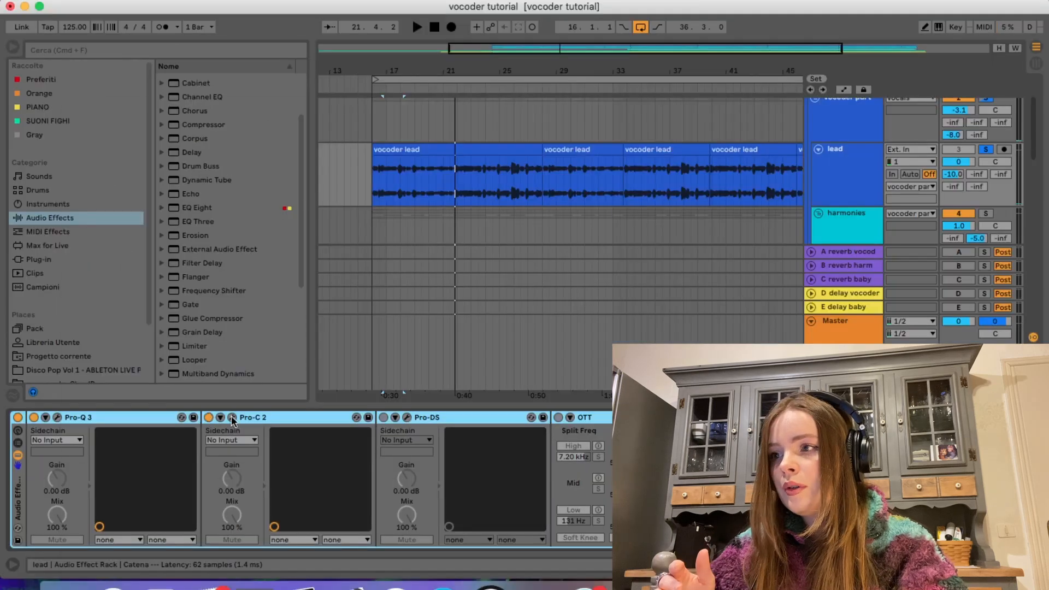
Step: Open Pro-C 2 on the lead track with the Punchy Vocals bM preset and lower its threshold to about -31 dB during playback
click(231, 418)
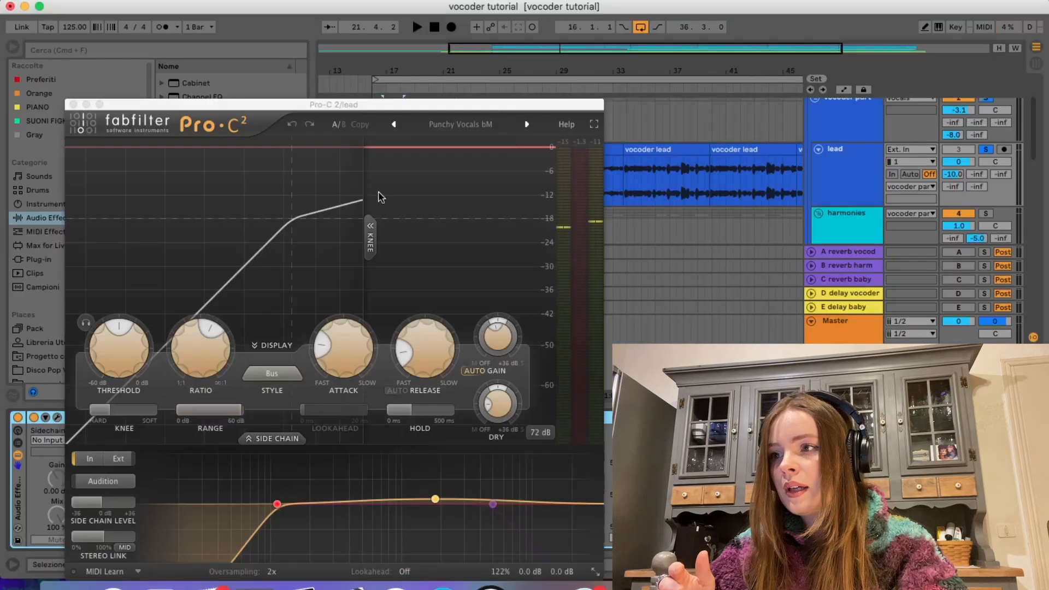
click(457, 127)
click(333, 304)
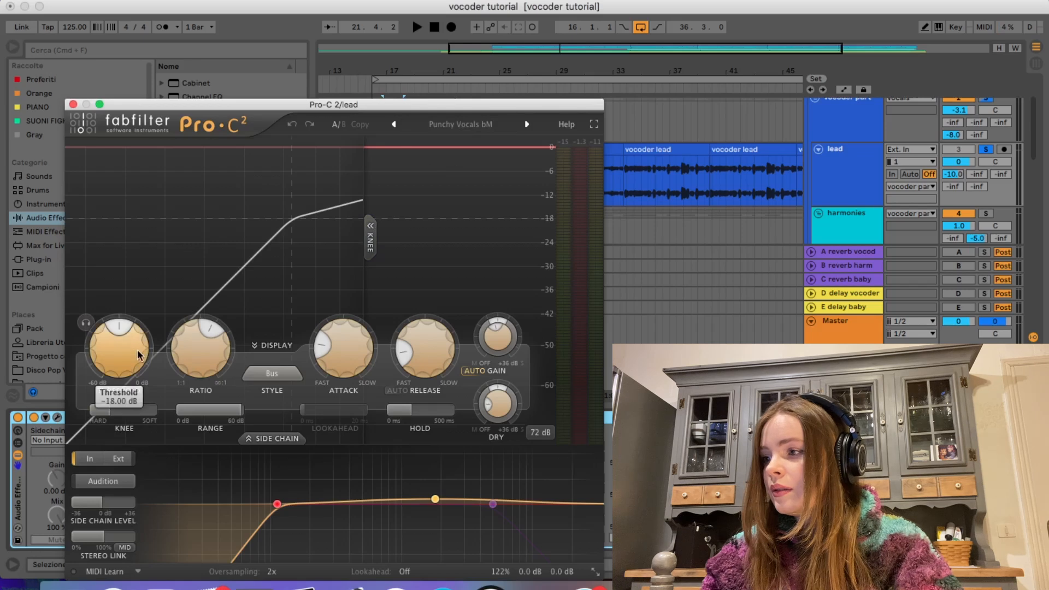
key(space)
scroll(134, 385, down, 9)
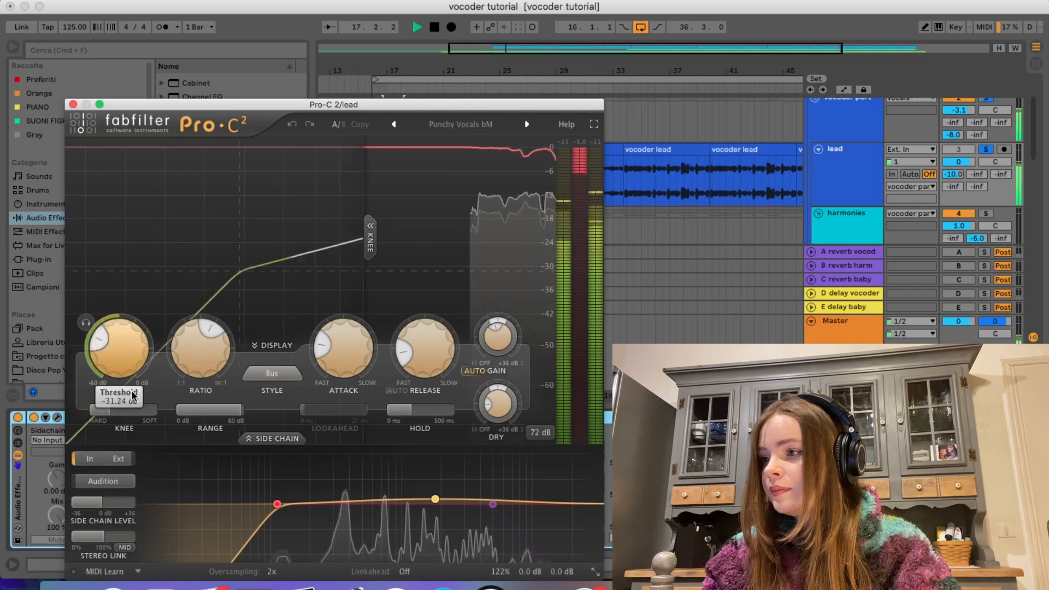
key(space)
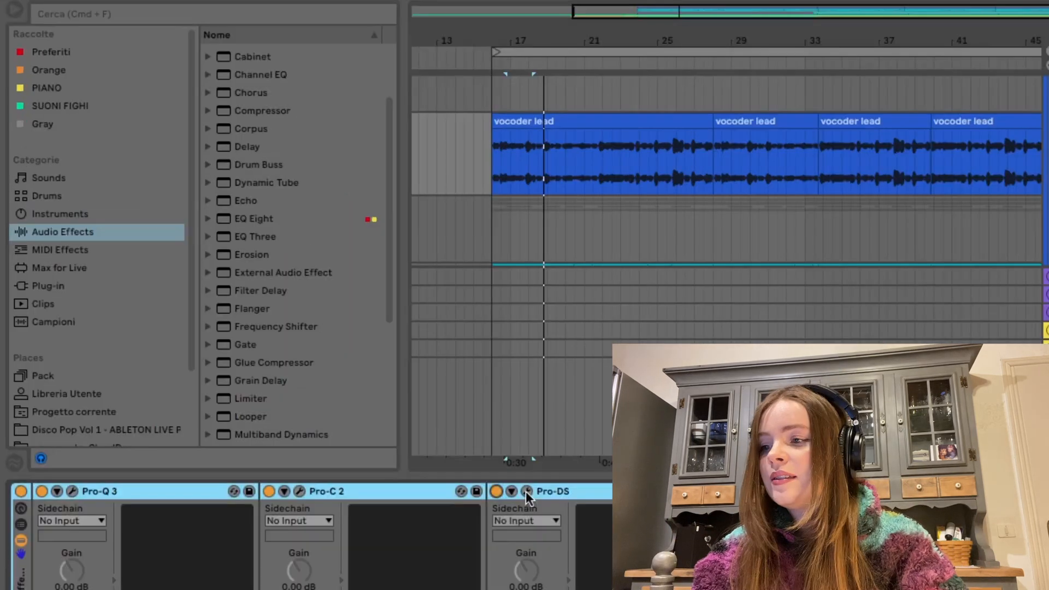
Step: View the lead track's Pro-DS with its Female Wide Band preset, moving its window aside to see the De-esser.adv compressor preset
click(407, 417)
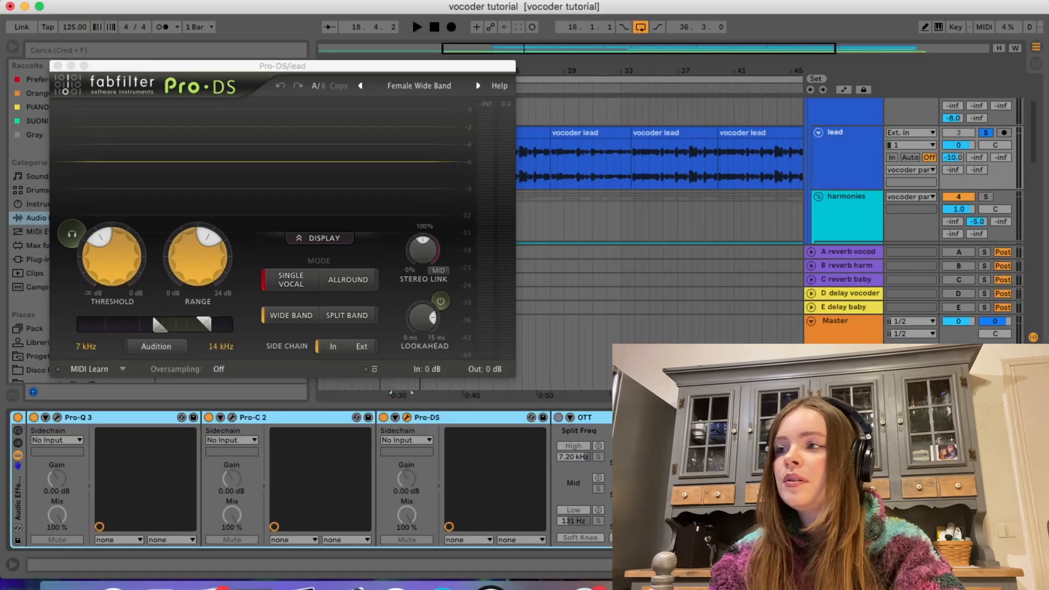
drag(233, 66, 243, 331)
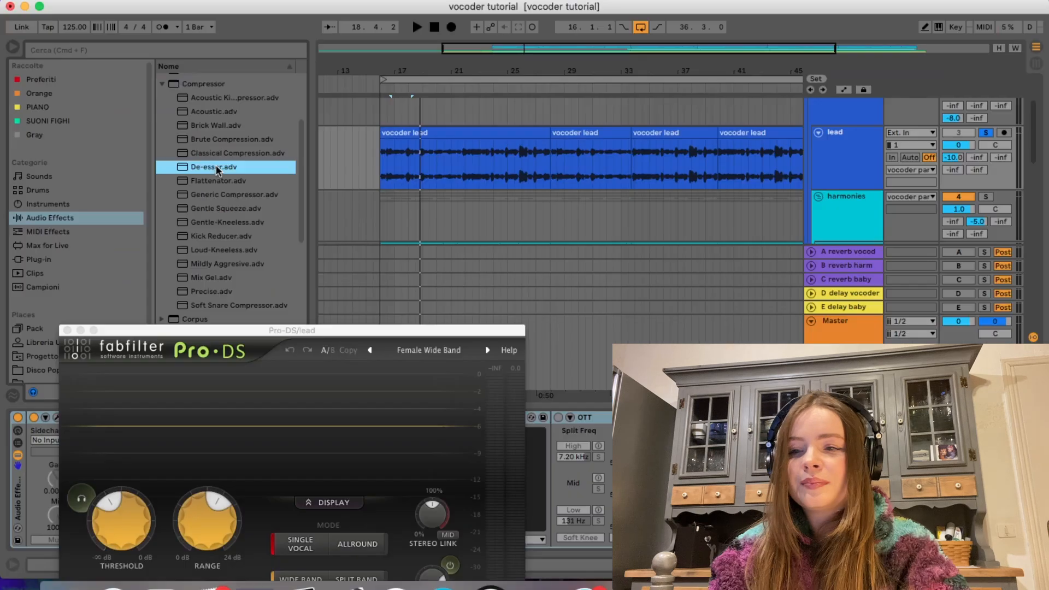
drag(277, 332, 364, 221)
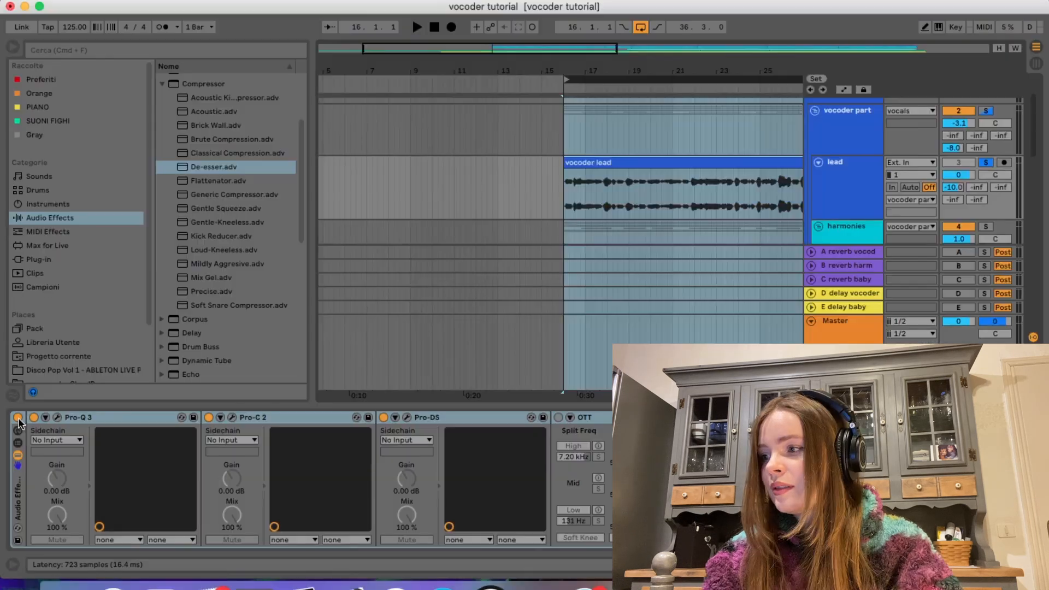
Step: Compare the lead vocal with and without processing by bypassing the audio effect rack during playback and re-enabling it
click(18, 419)
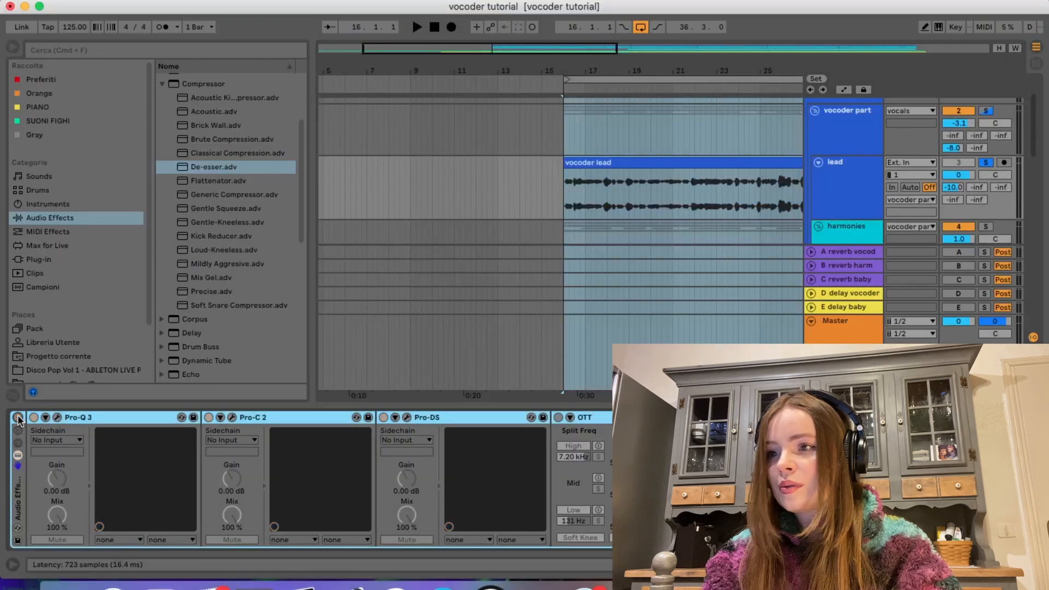
key(space)
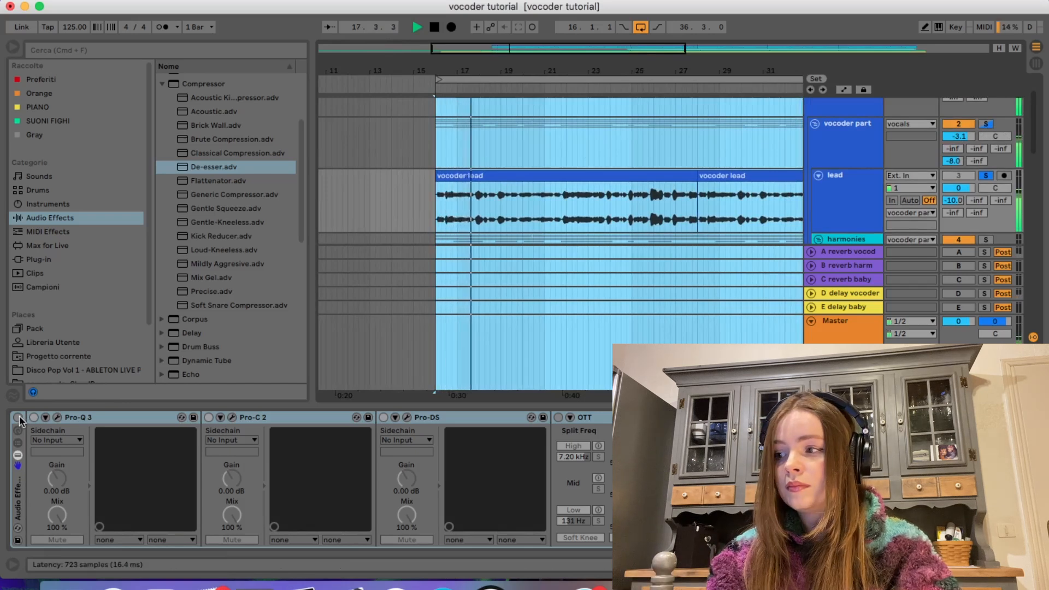
click(18, 419)
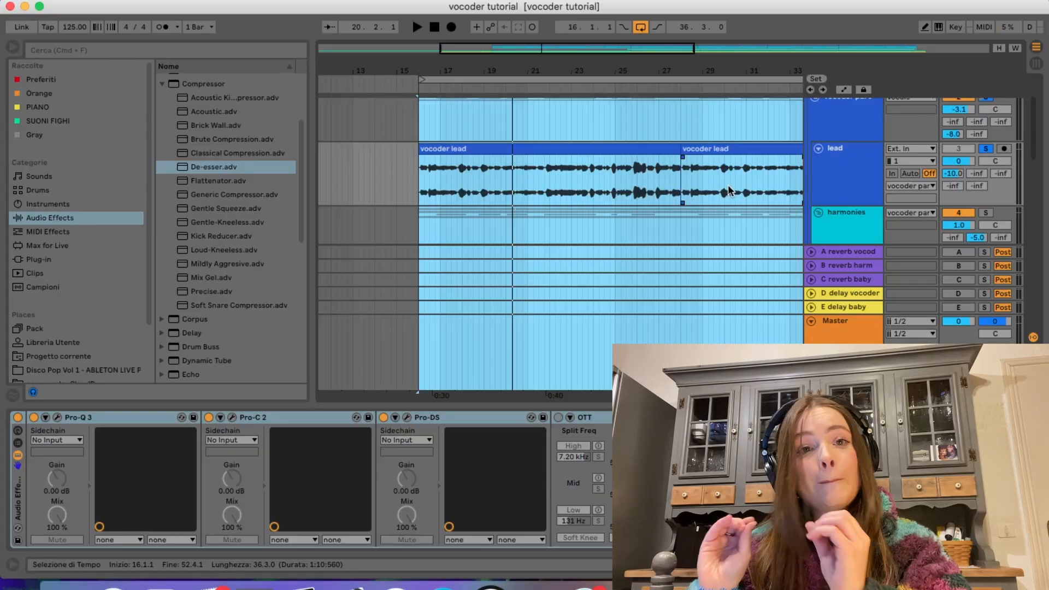
Step: Turn on the OTT device on the lead track and select Multiband Dynamics among the browser's audio effects
click(858, 158)
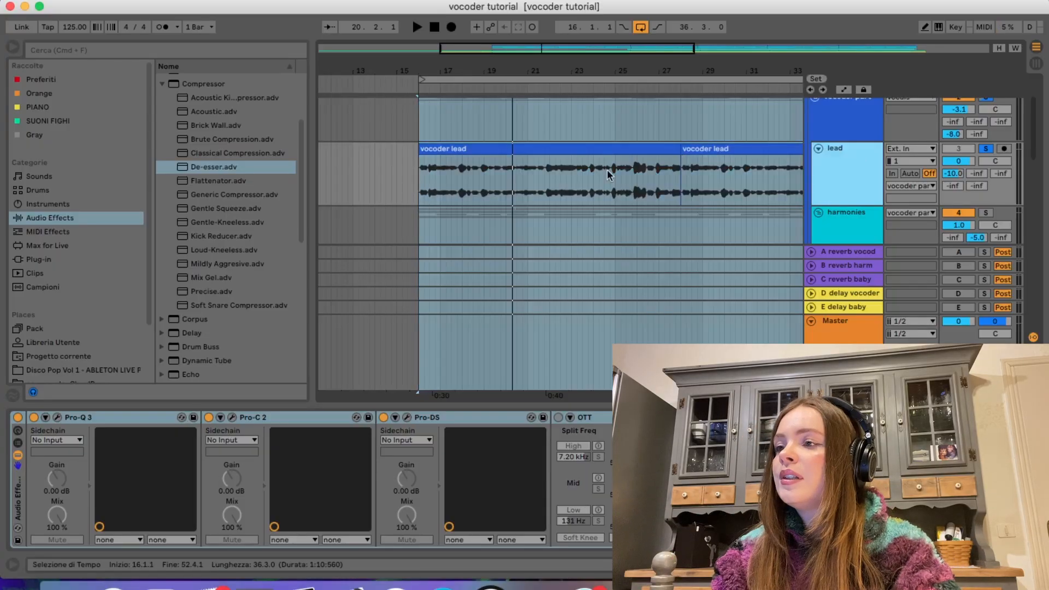
scroll(610, 175, right, 3)
scroll(610, 175, down, 1)
scroll(612, 175, left, 1)
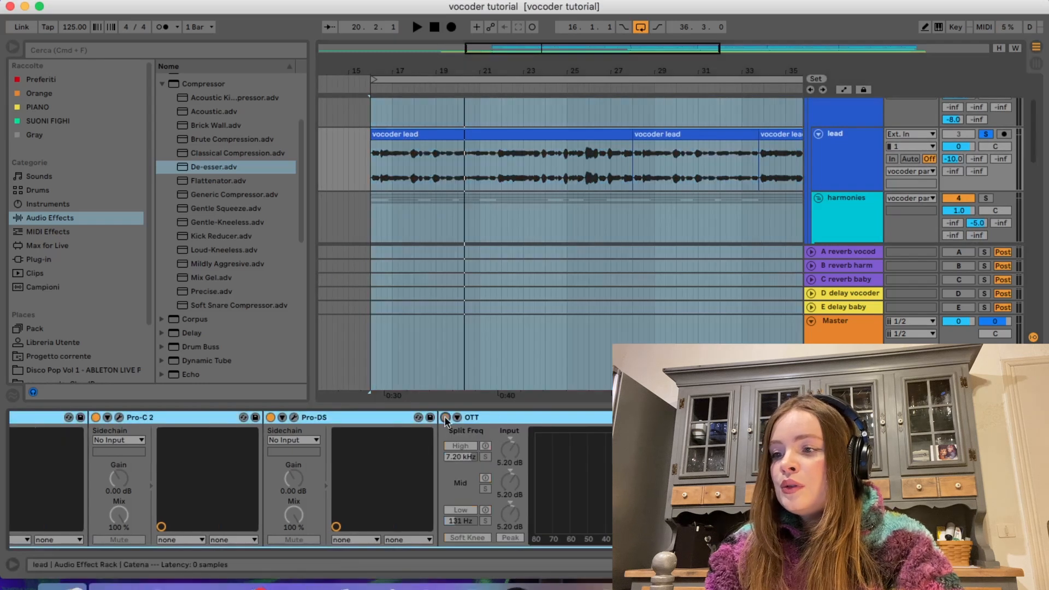
click(445, 419)
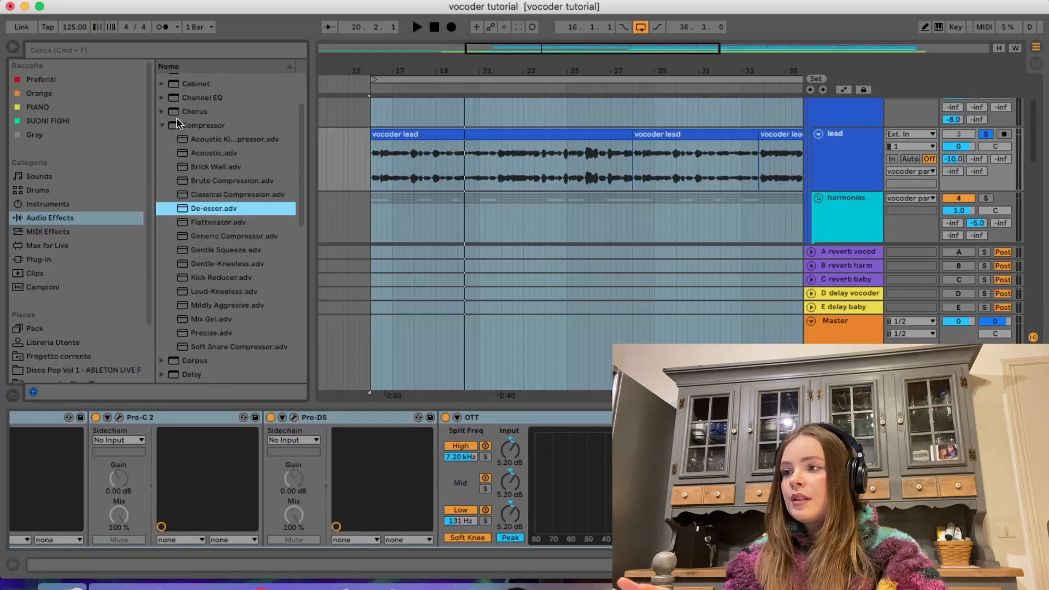
click(180, 125)
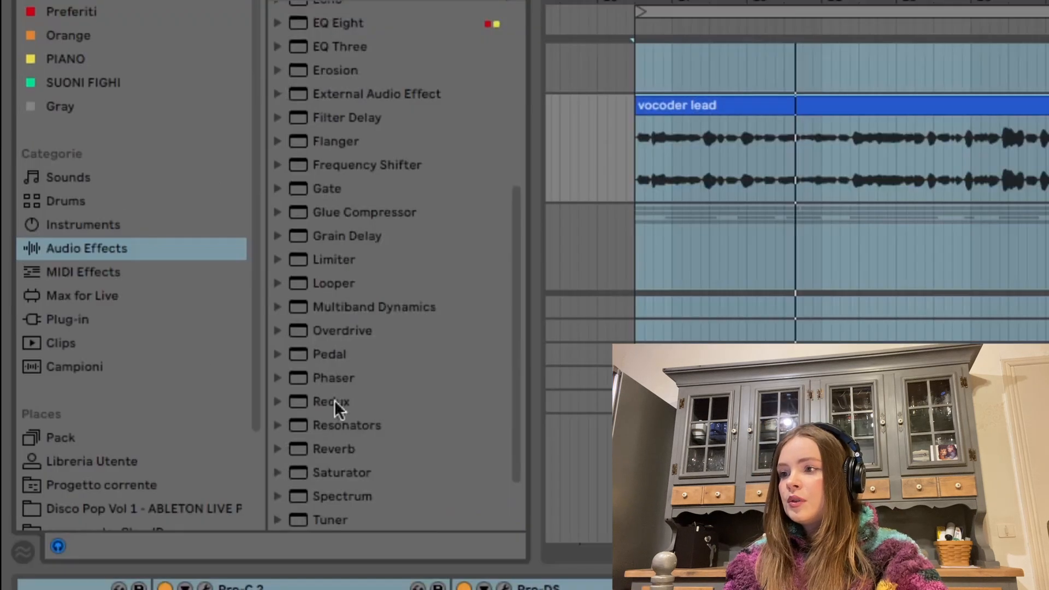
click(381, 307)
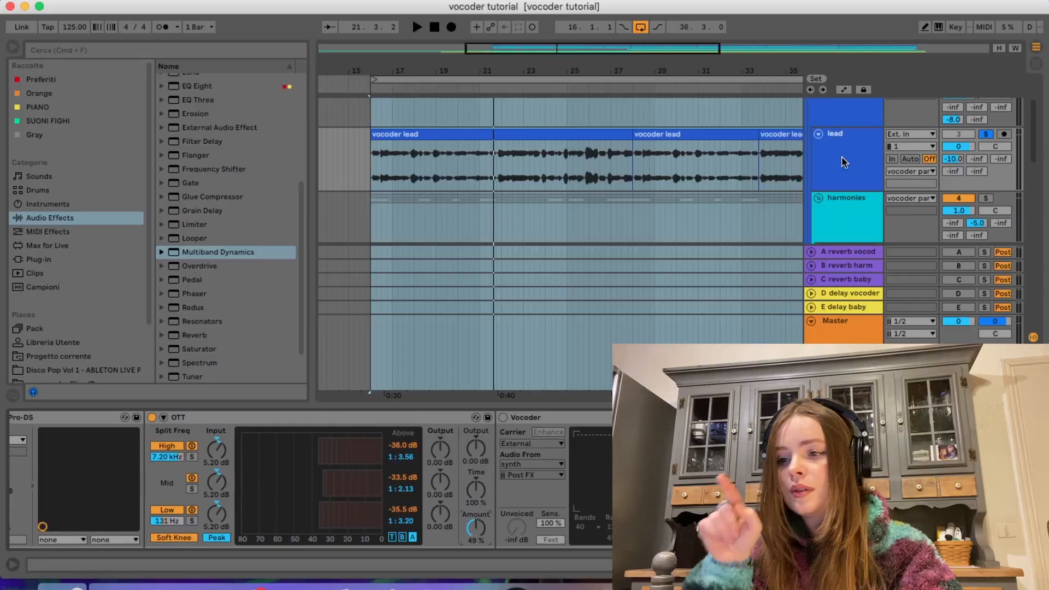
Step: Turn on the lead track's Vocoder, with the effect located in the browser, and audition the vocal through it
click(503, 417)
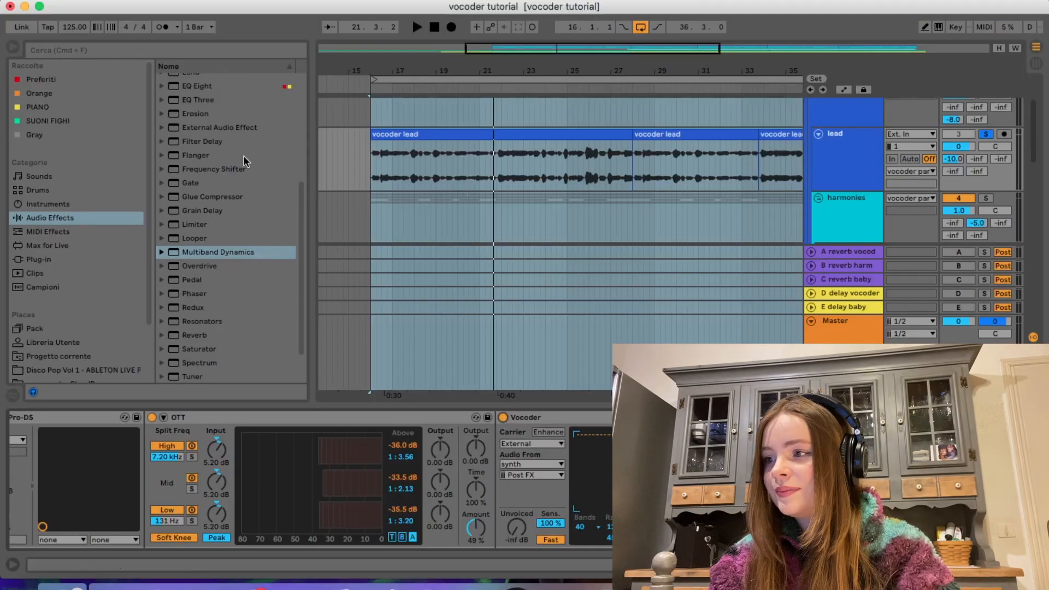
scroll(207, 328, down, 3)
click(192, 377)
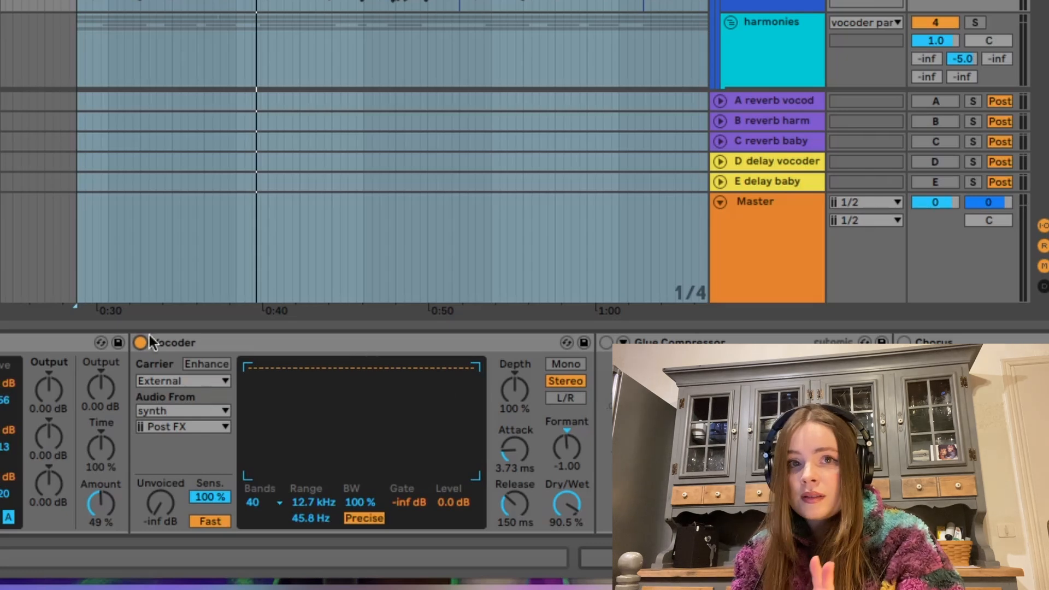
key(space)
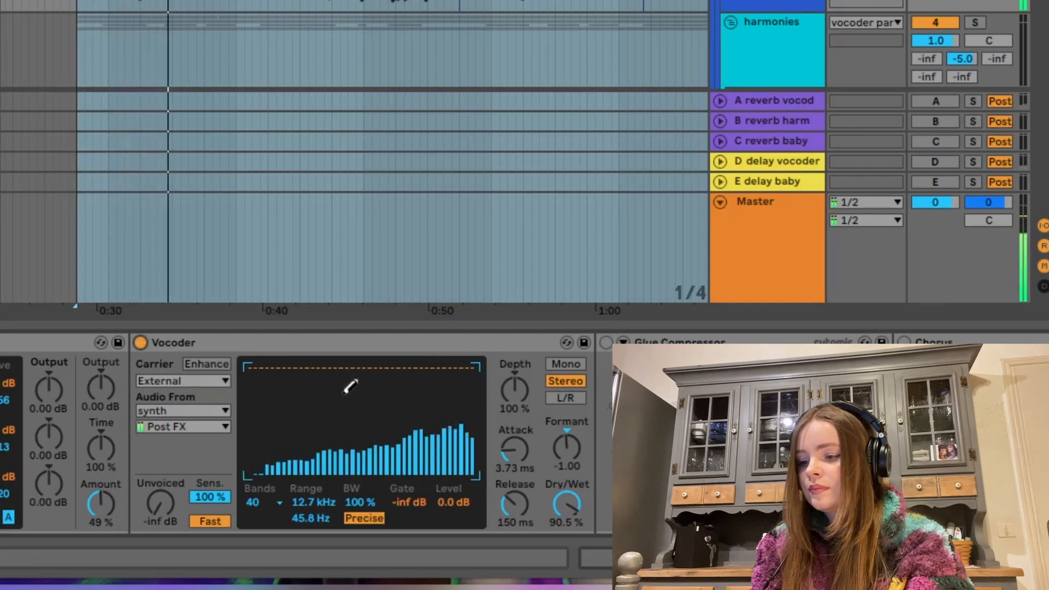
key(space)
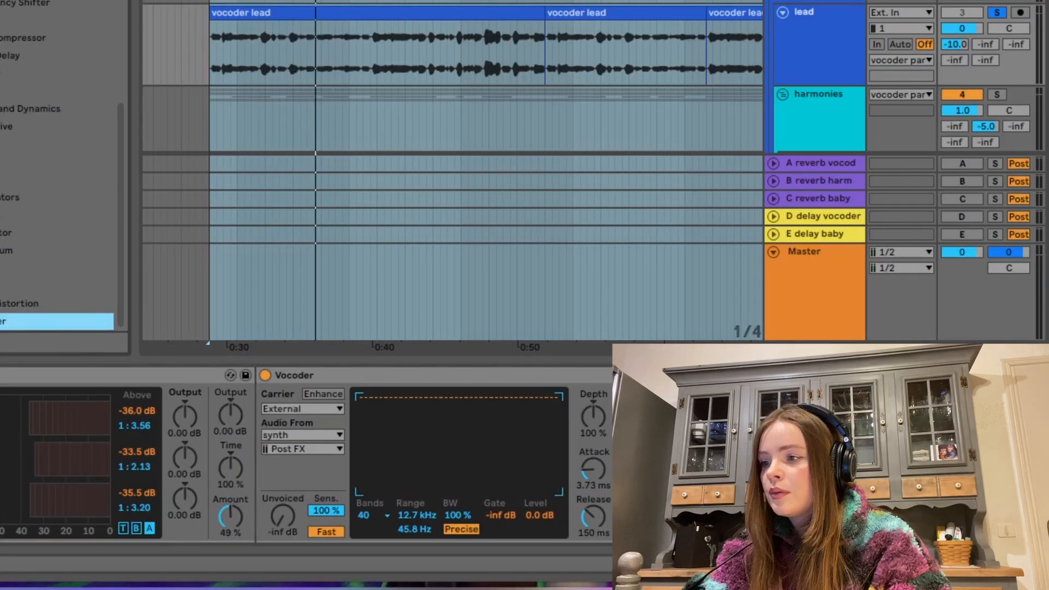
Step: Insert a new Vocoder between OTT and the existing Vocoder on the lead track, and switch the existing one off
drag(55, 321, 251, 427)
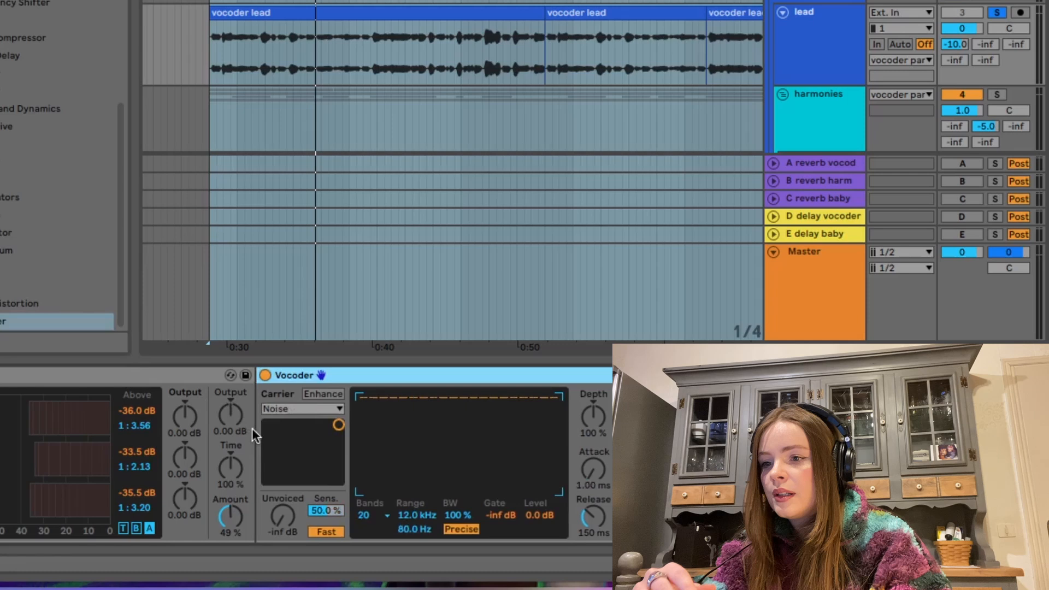
scroll(251, 428, right, 3)
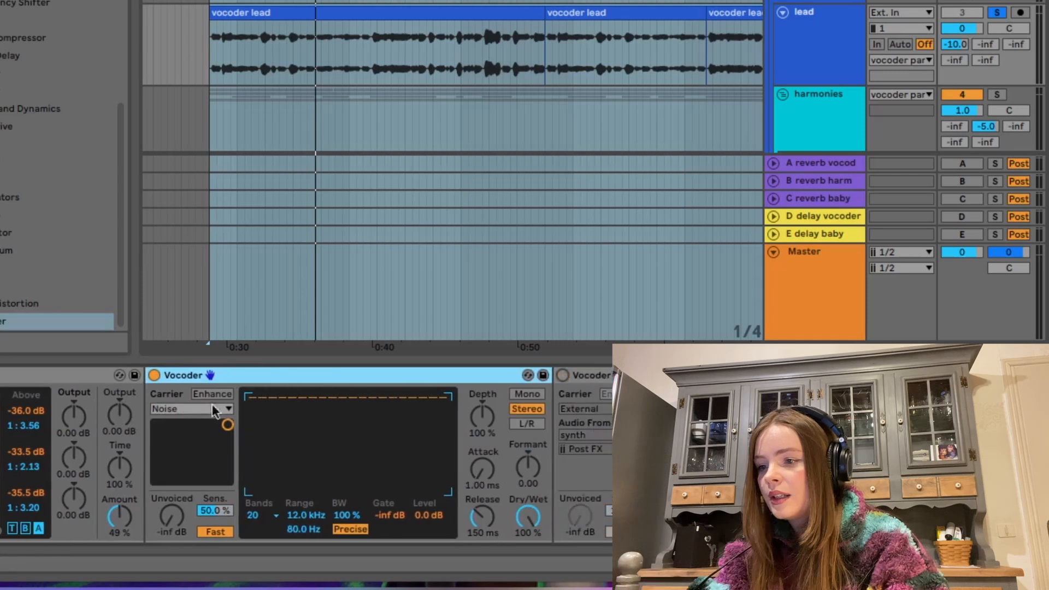
scroll(428, 502, right, 5)
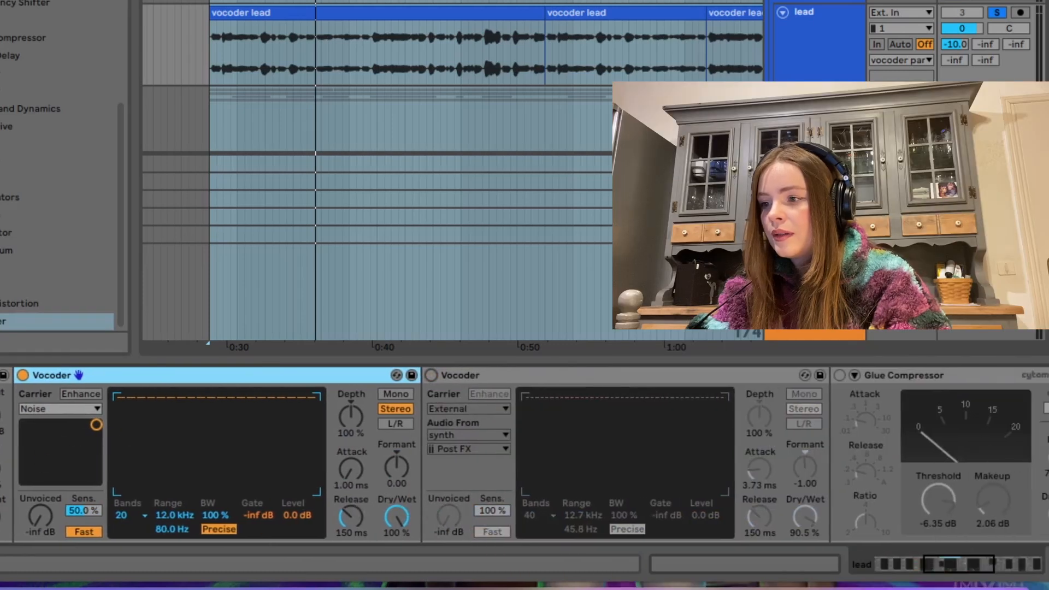
click(46, 408)
click(44, 408)
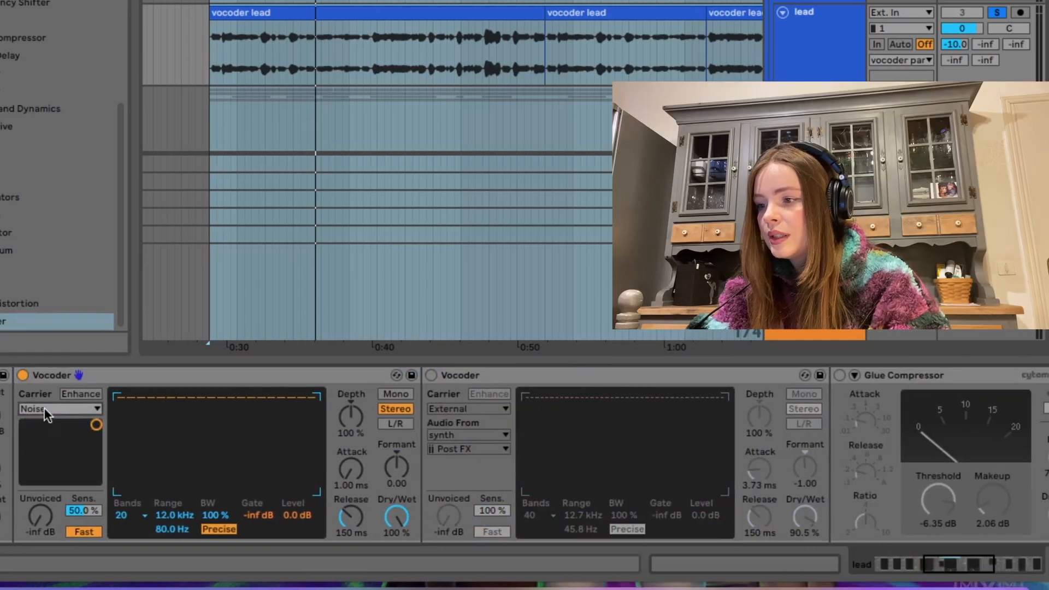
click(431, 375)
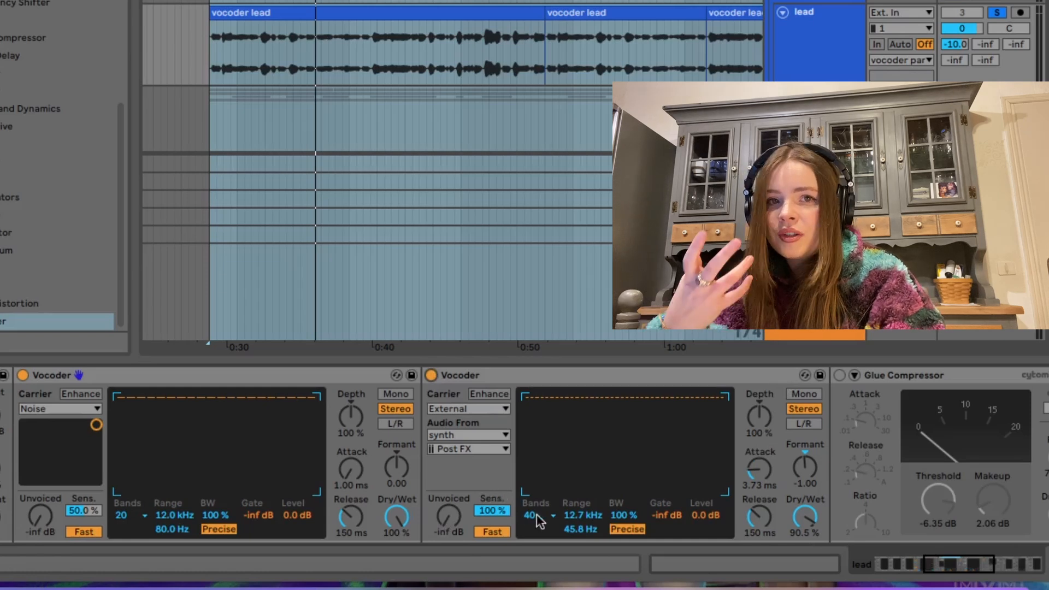
click(431, 375)
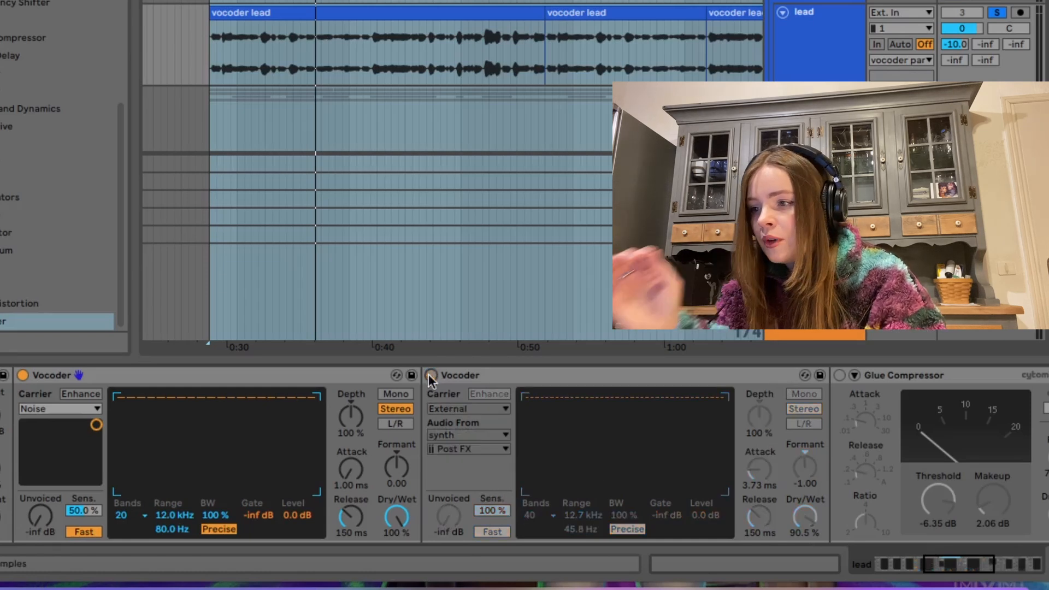
Step: Review the new Vocoder's carrier options and audition the lead vocal with the Noise carrier
click(38, 409)
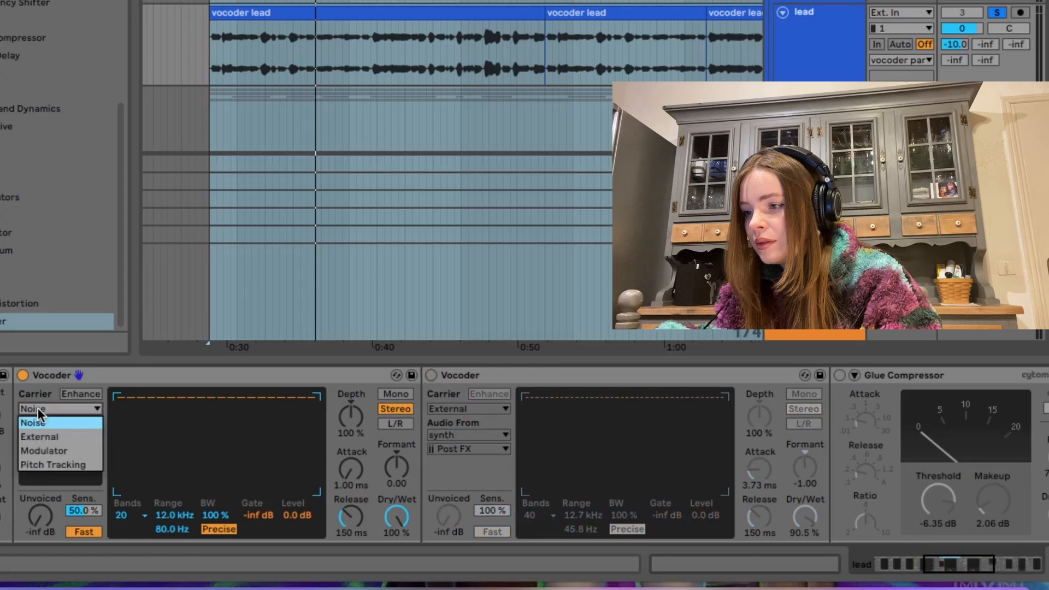
click(38, 408)
key(space)
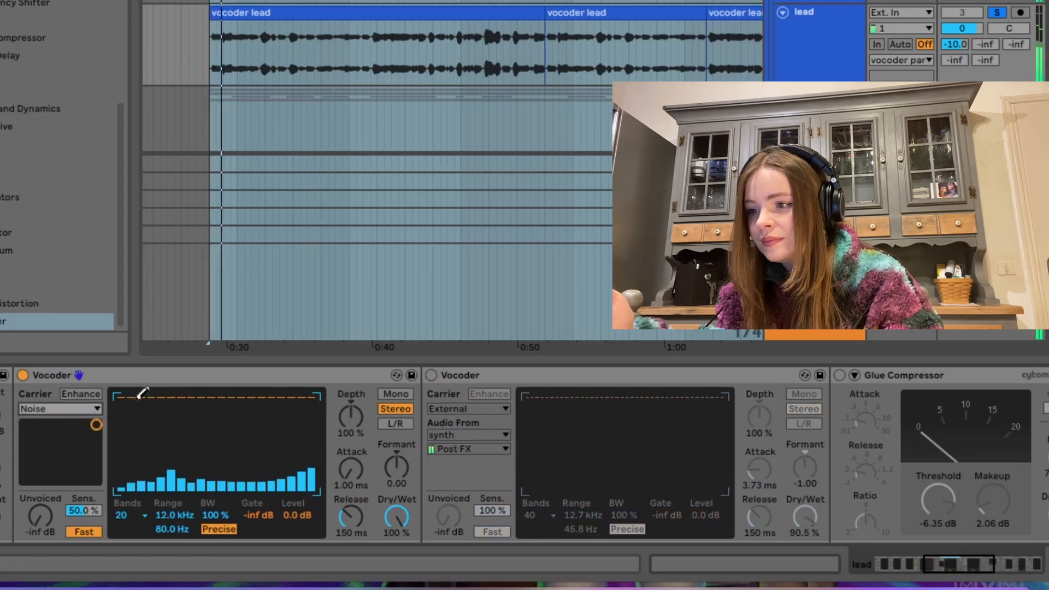
key(space)
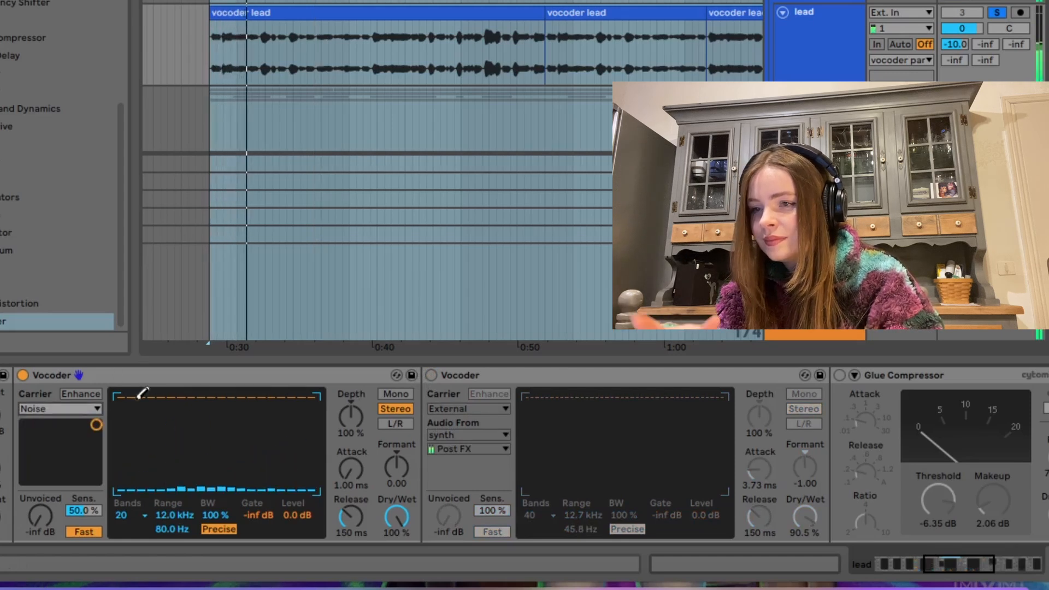
Step: Set the new Vocoder's carrier to External and audition the lead vocal with Audio From at No Input
click(60, 409)
click(50, 436)
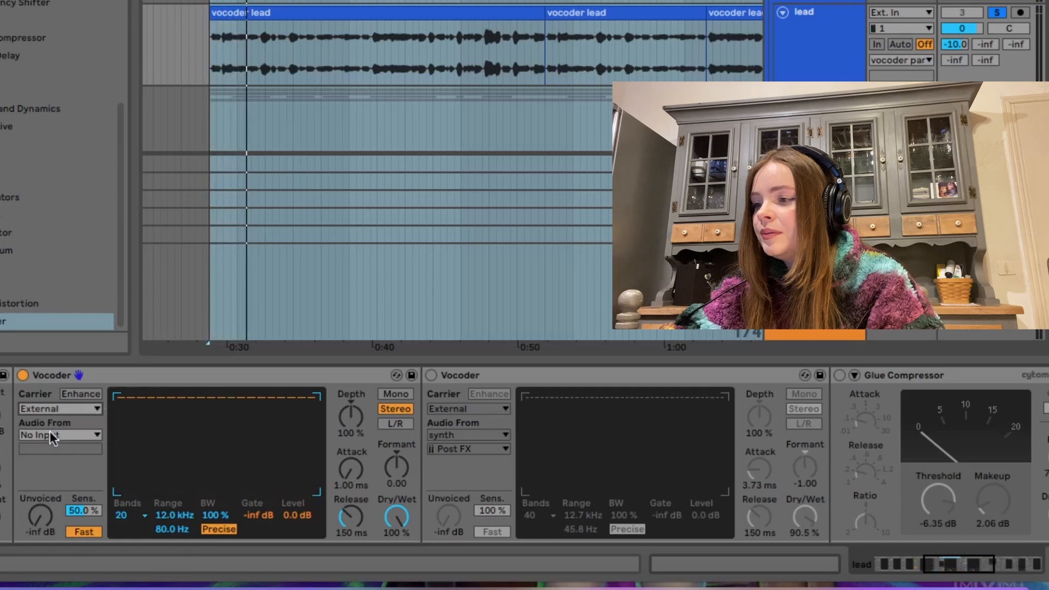
click(600, 15)
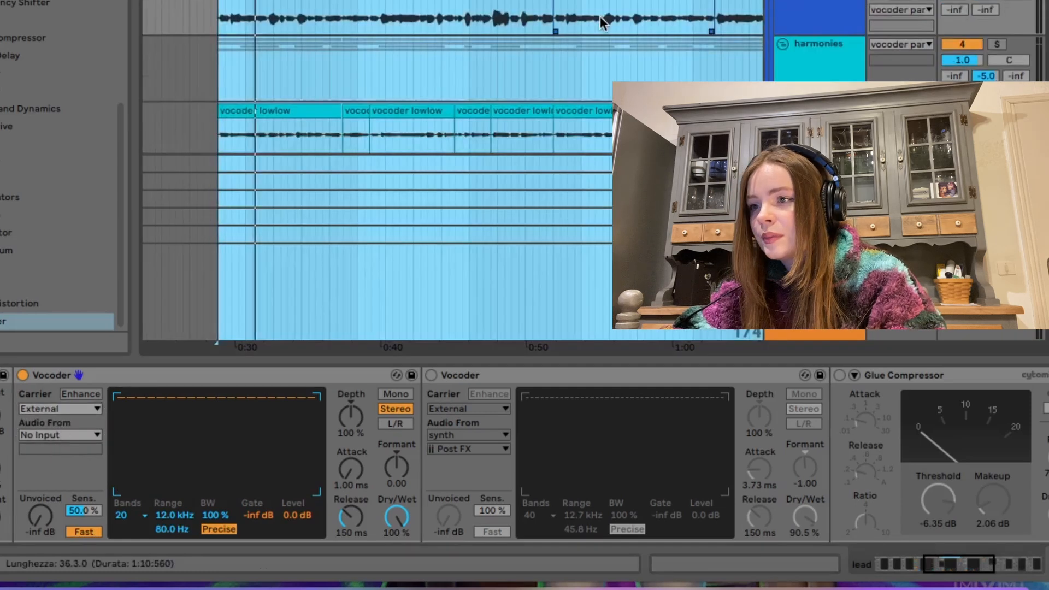
key(space)
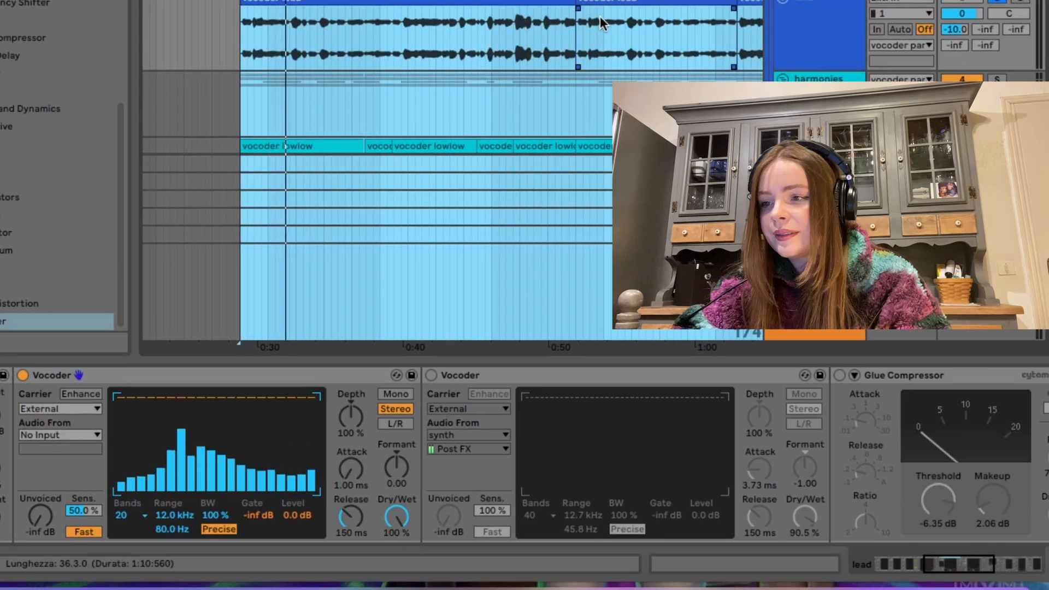
key(space)
Step: Select the synth track to examine its Wavetable device and locate Wavetable among the browser's instruments
scroll(638, 34, up, 5)
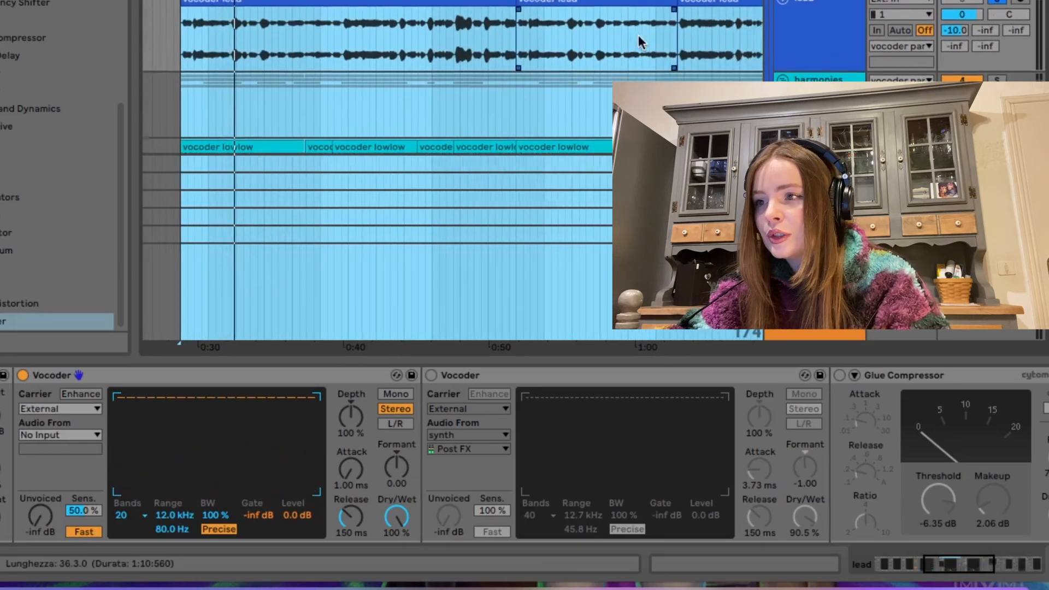
scroll(792, 54, down, 1)
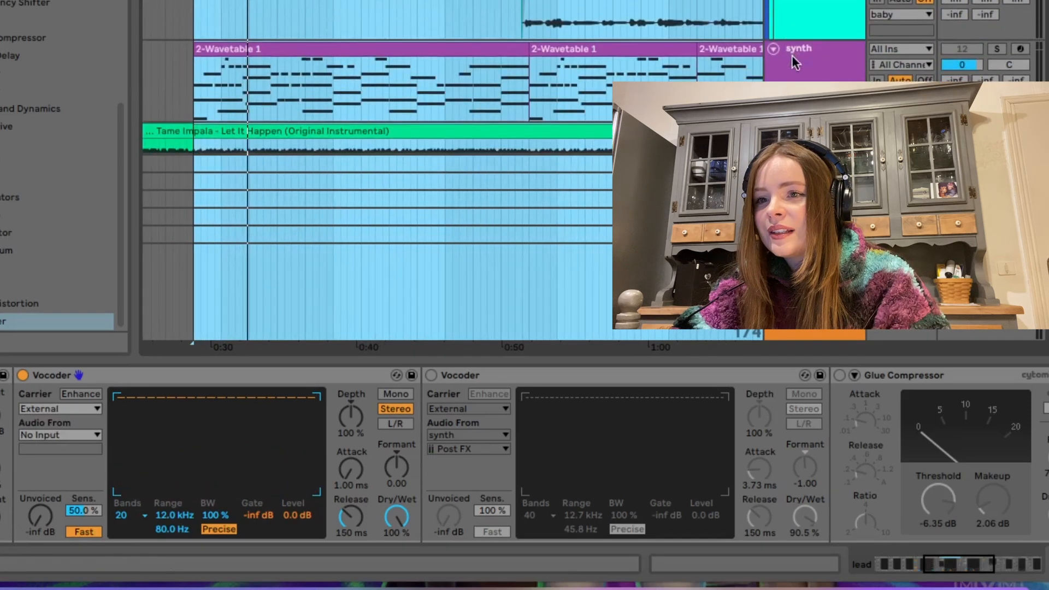
click(794, 58)
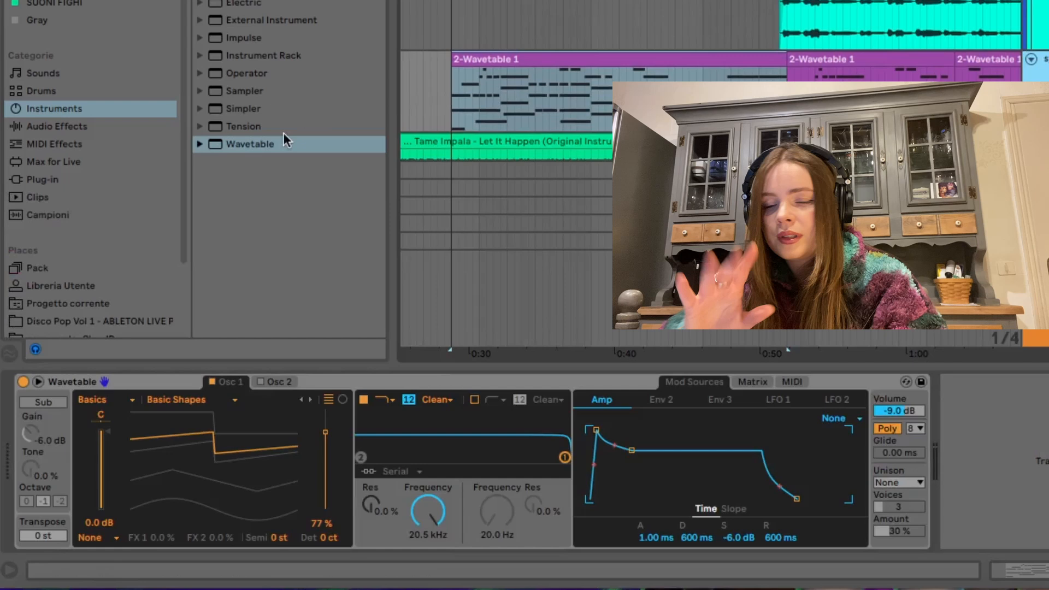
click(237, 160)
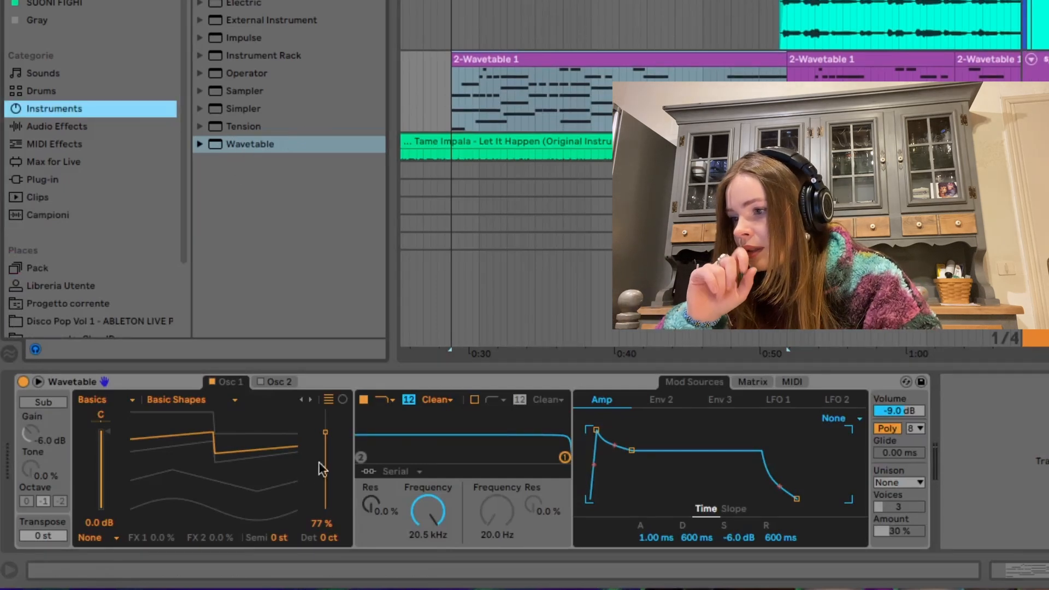
Step: Open the first MIDI clip on the synth track and examine its notes in an enlarged note editor
mouse_move(327, 433)
mouse_down()
mouse_move(323, 518)
mouse_move(326, 443)
mouse_up()
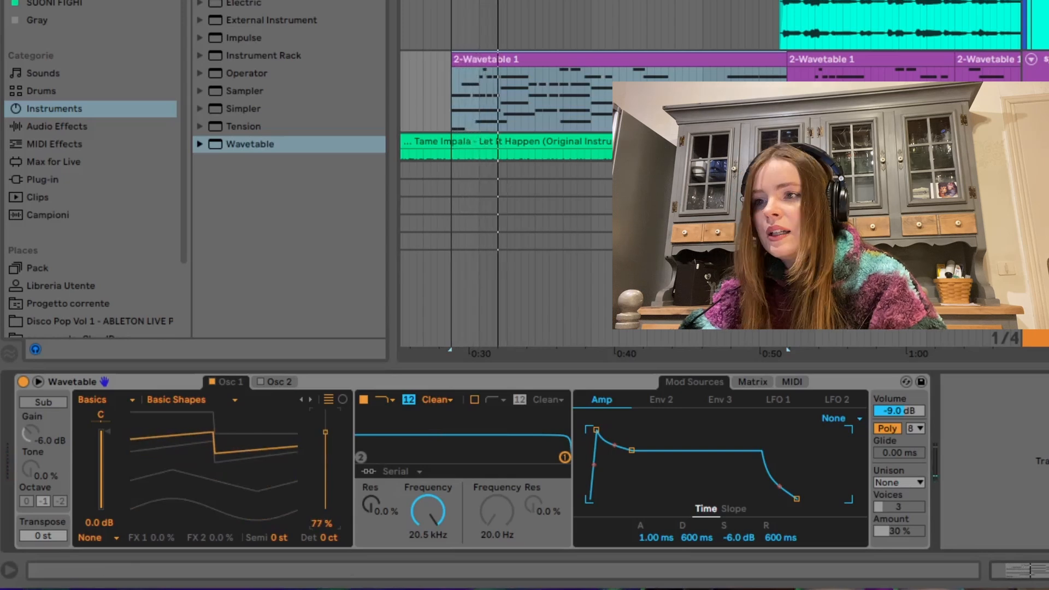
double_click(756, 60)
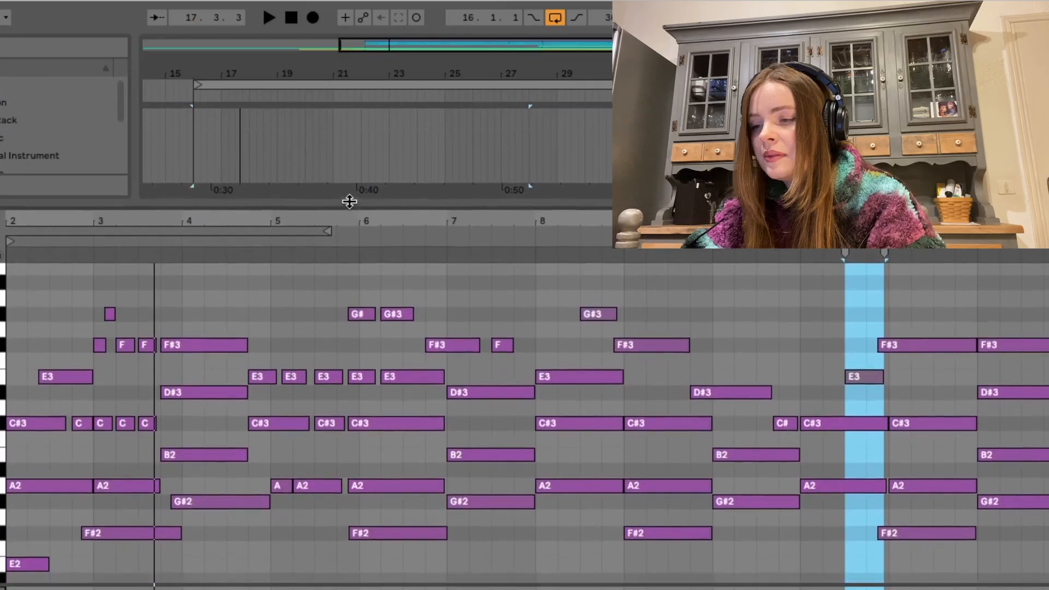
drag(350, 202, 350, 198)
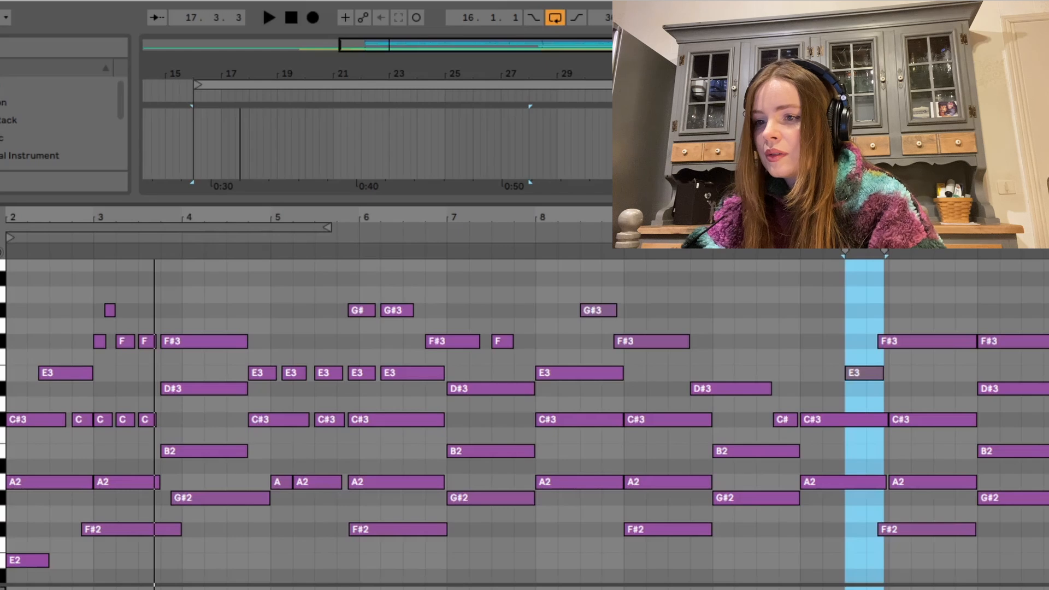
key(space)
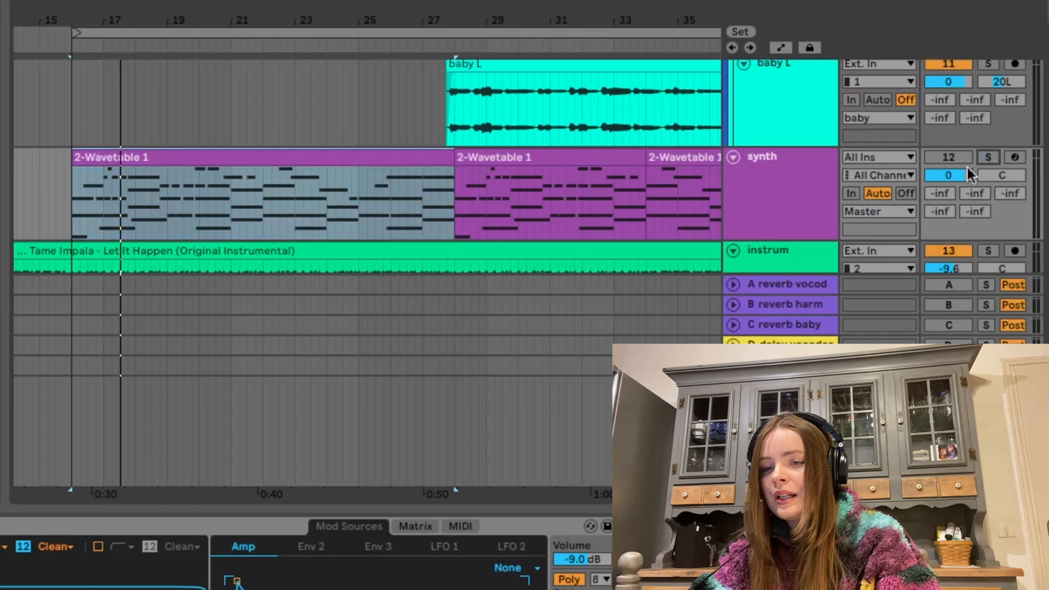
Step: Delete the newly added Vocoder from the lead track and switch the original Vocoder back on
click(787, 179)
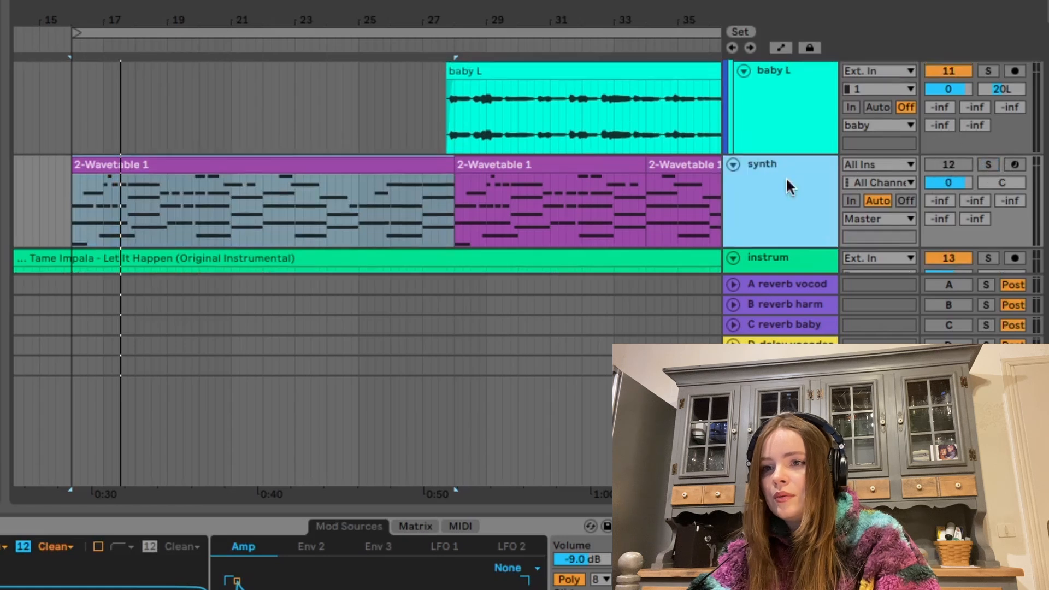
scroll(779, 202, up, 10)
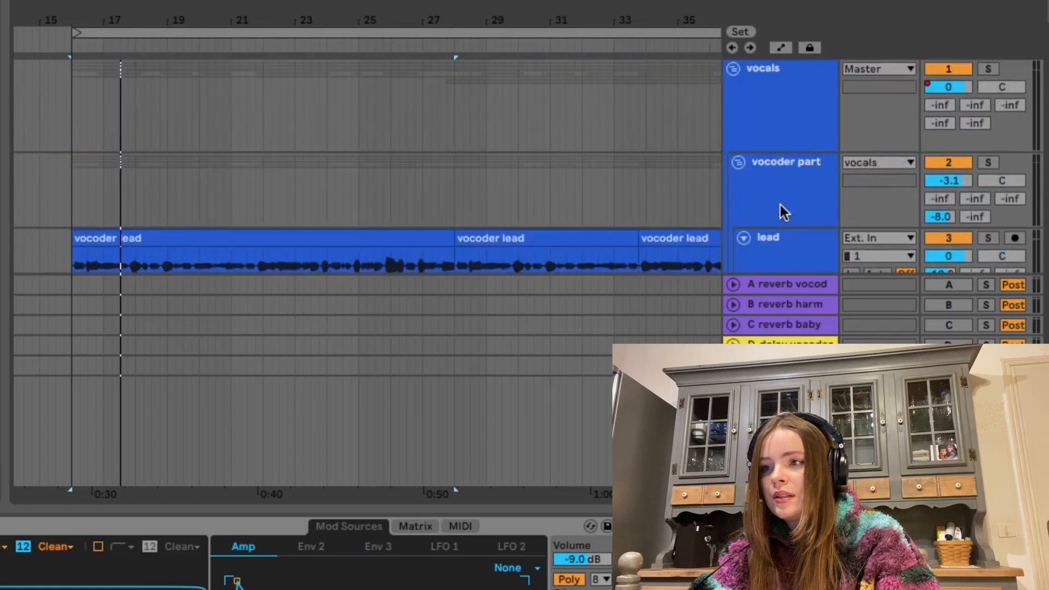
click(780, 211)
click(605, 372)
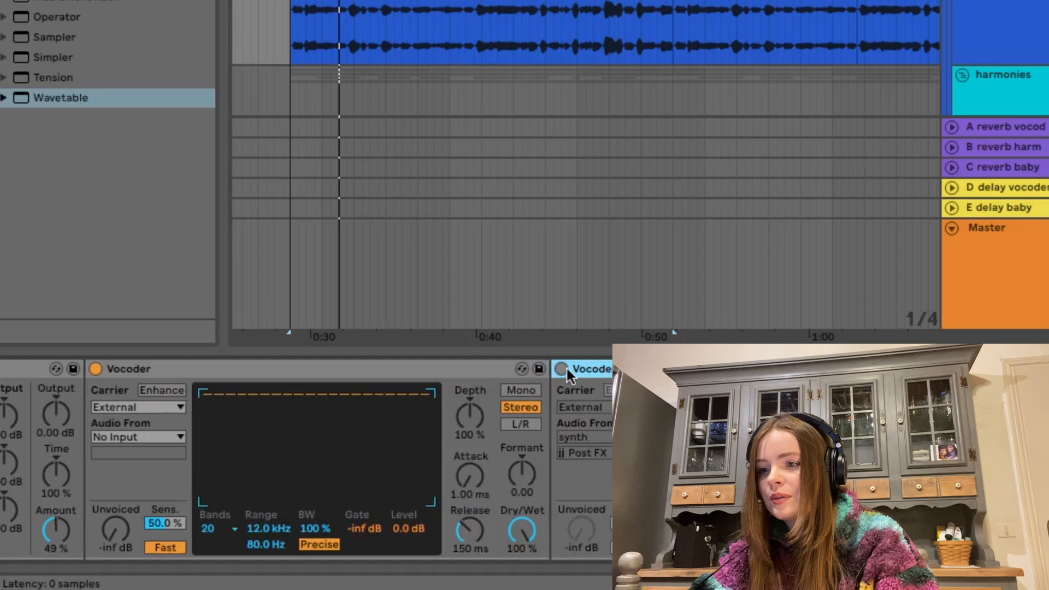
click(462, 367)
key(Delete)
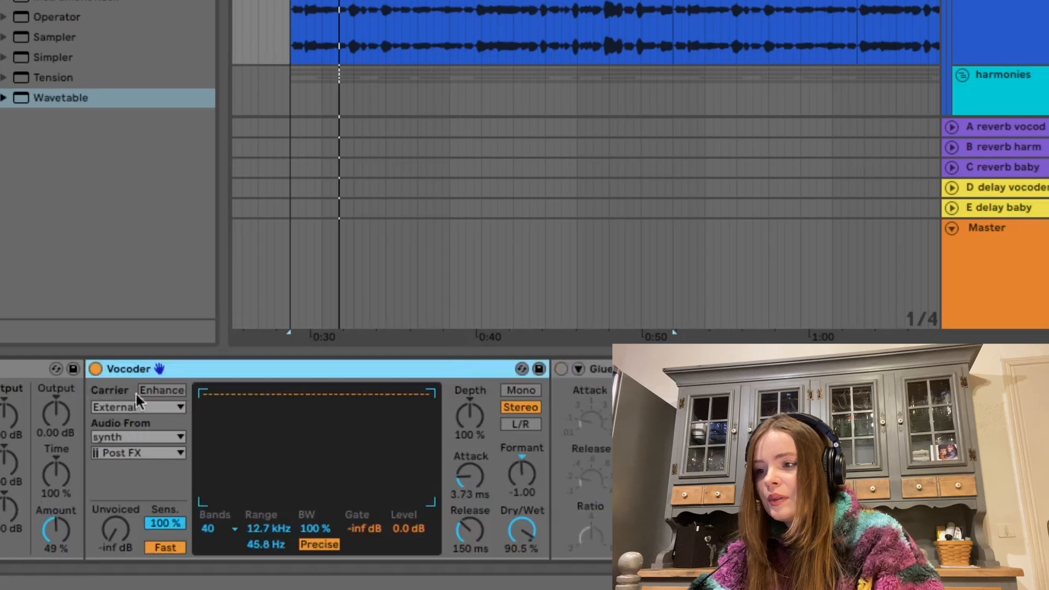
Step: Select synth as the Vocoder's Audio From source, audition the lead vocal, and switch on the Glue Compressor after it
click(136, 437)
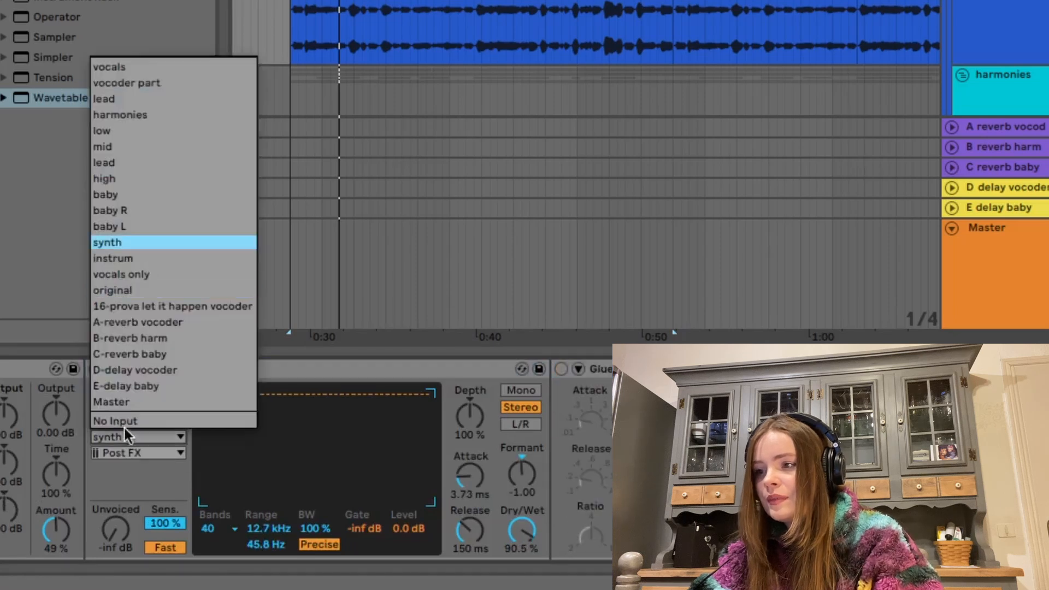
click(124, 239)
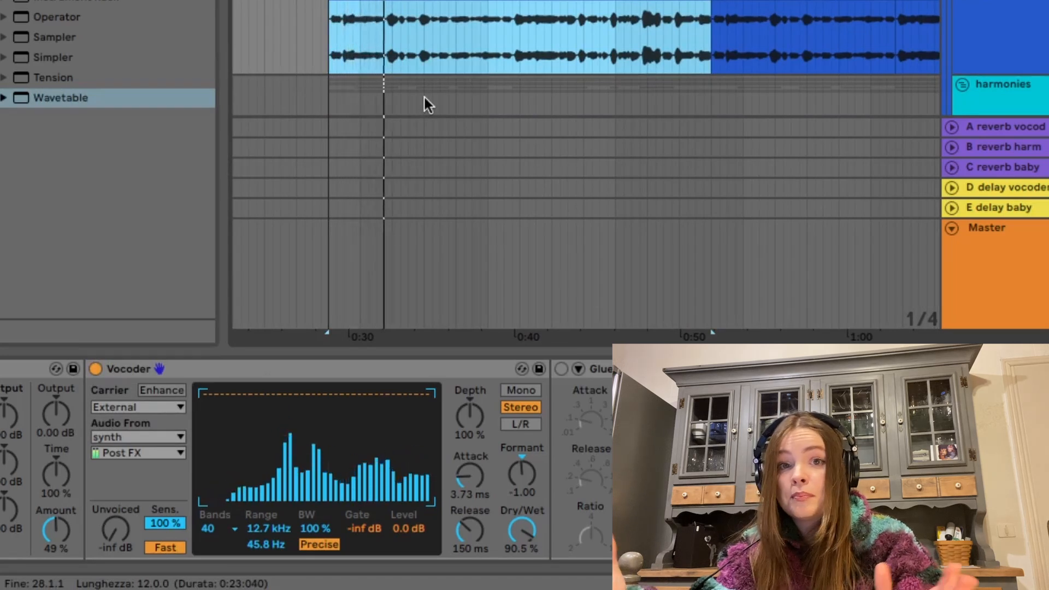
scroll(472, 372, right, 2)
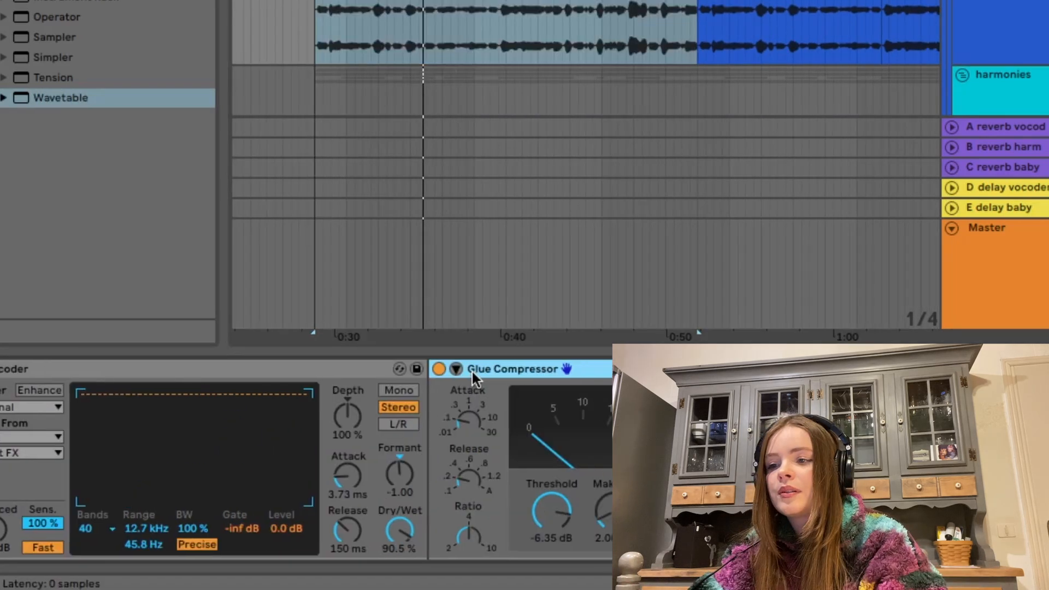
scroll(472, 371, right, 2)
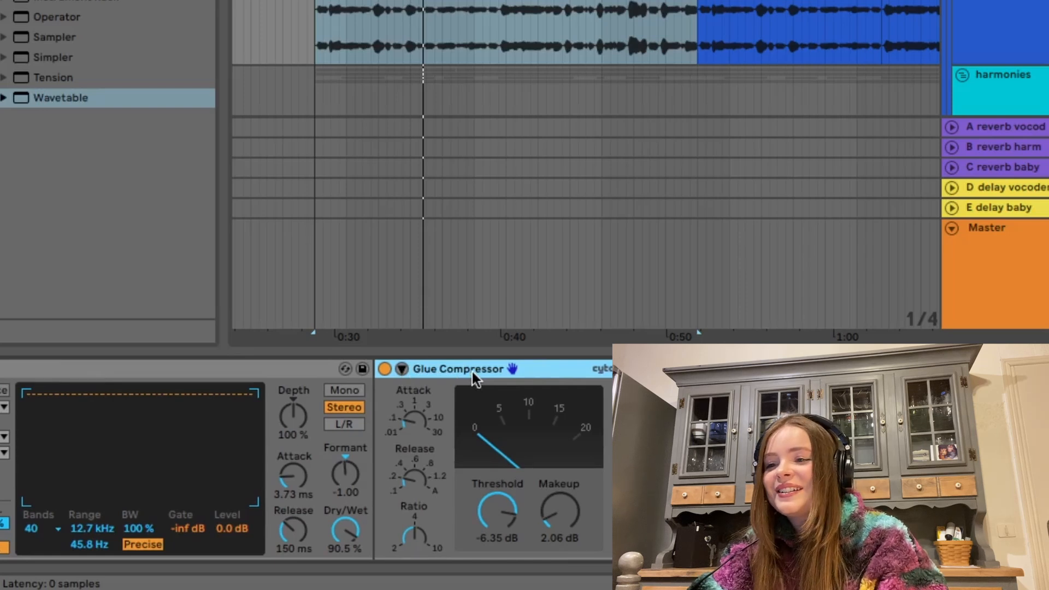
scroll(472, 372, right, 2)
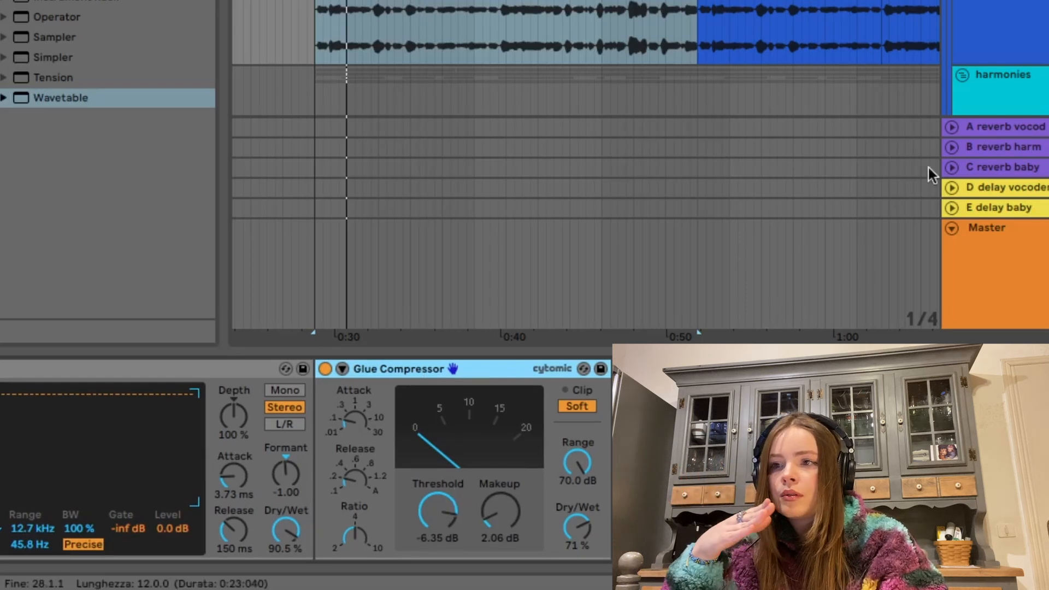
scroll(929, 164, down, 2)
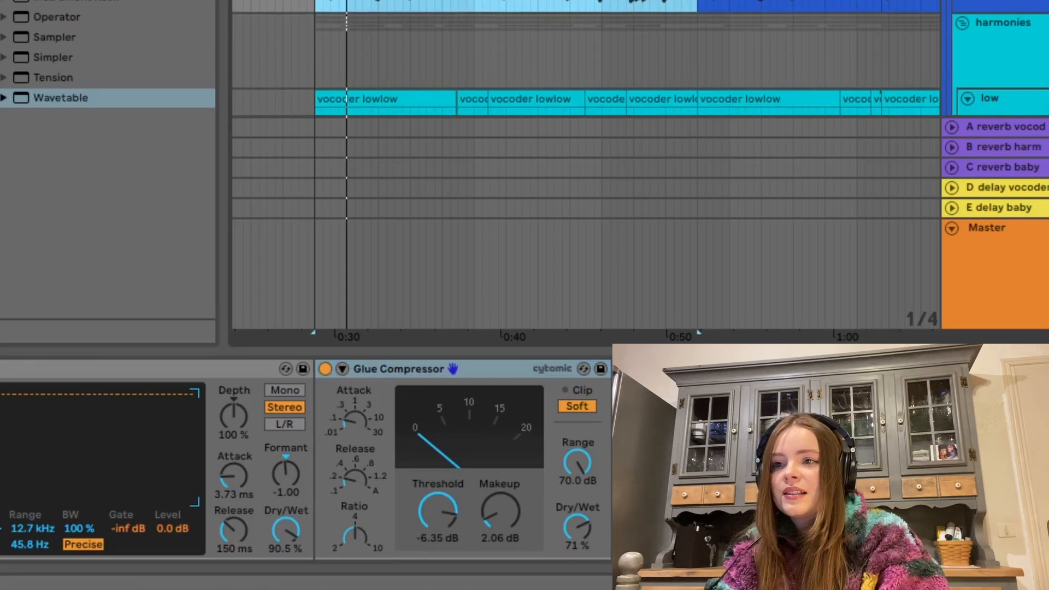
scroll(514, 220, down, 1)
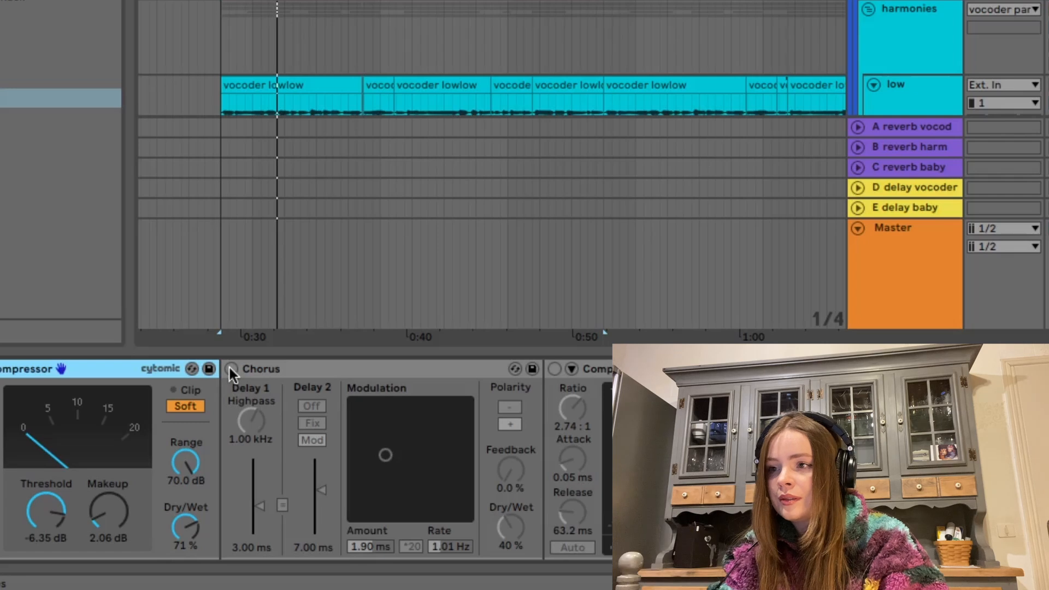
Step: Switch on the Chorus and the Compressor that follow the Glue Compressor on the lead track
key(space)
click(231, 369)
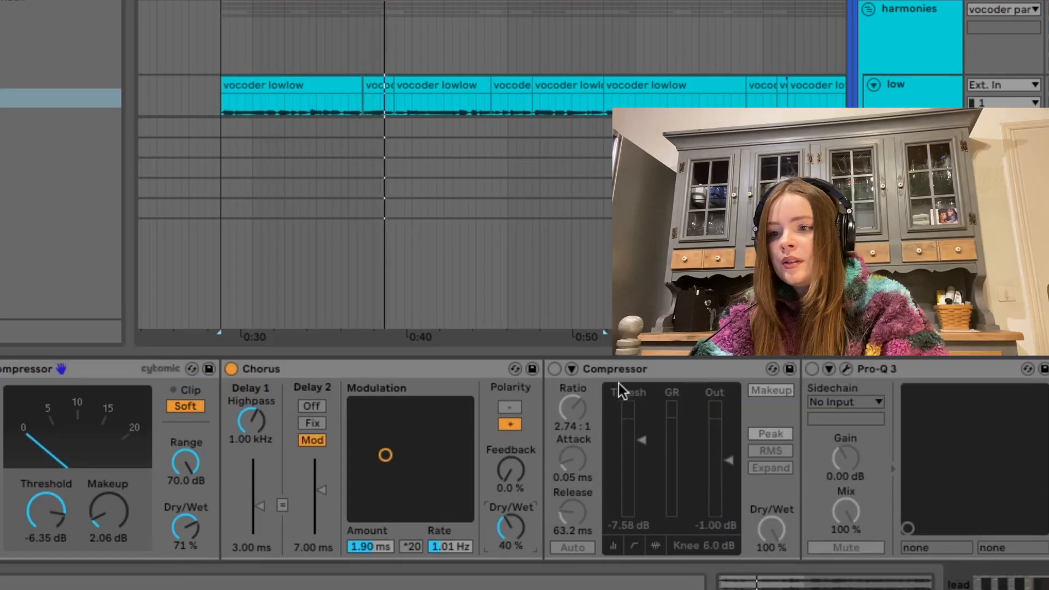
click(554, 369)
click(633, 363)
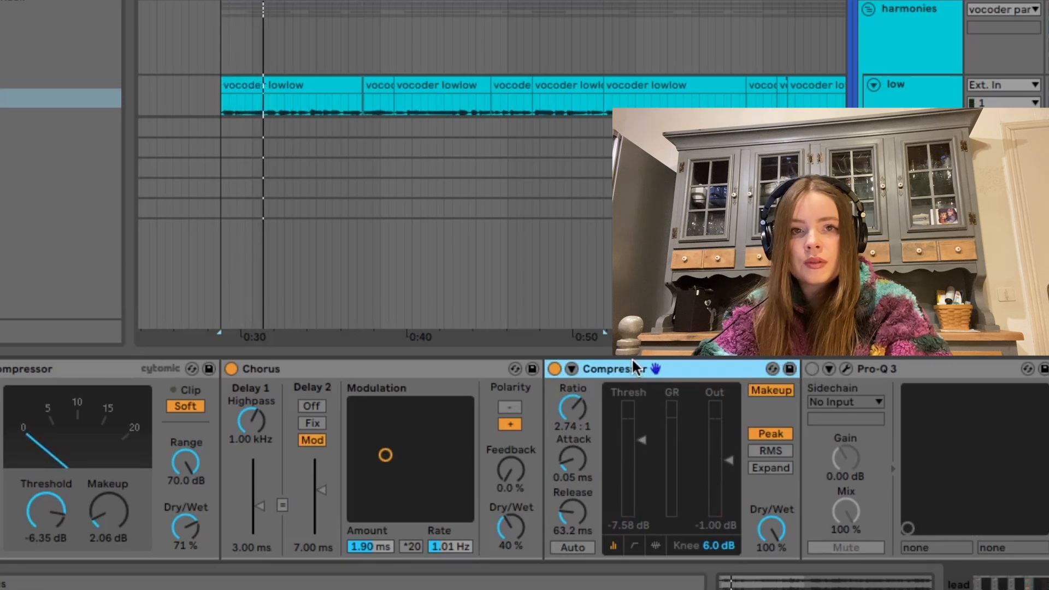
Step: Switch on the lead track's Pro-Q 3 and audition its dynamic low-mid cut in the plug-in window
click(812, 369)
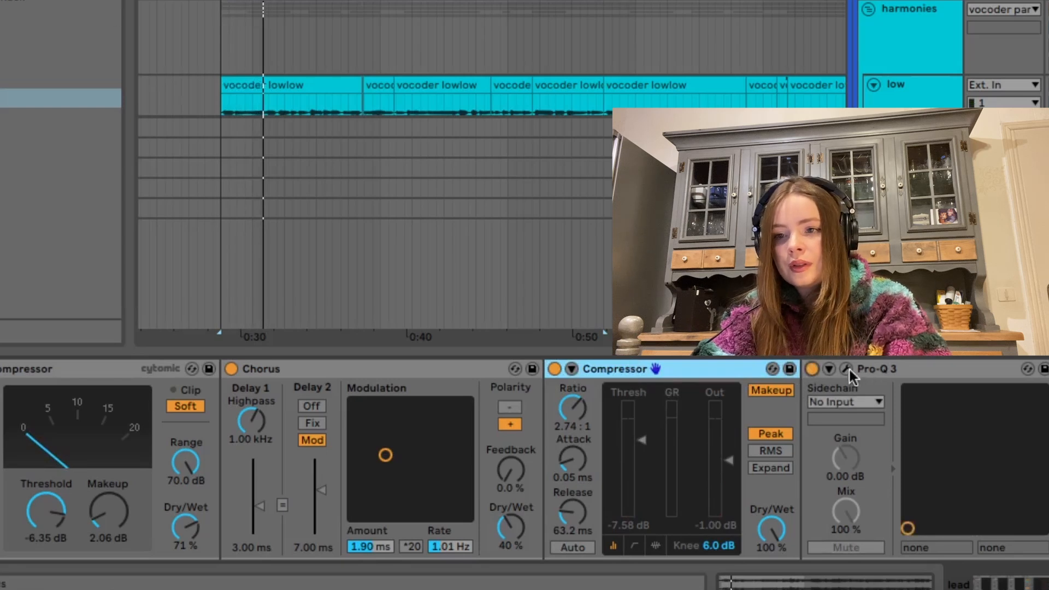
click(848, 369)
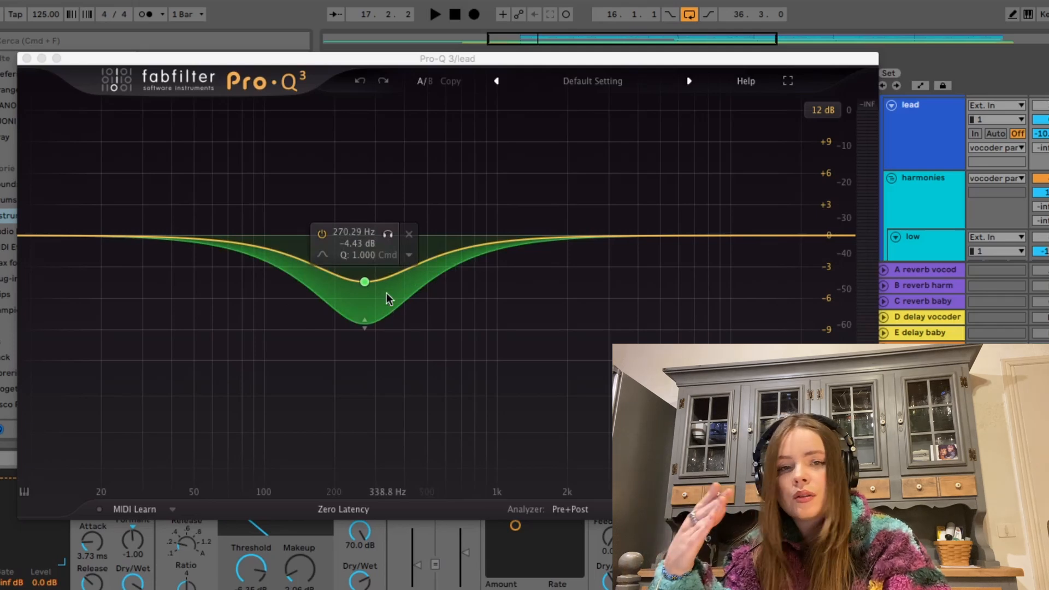
key(space)
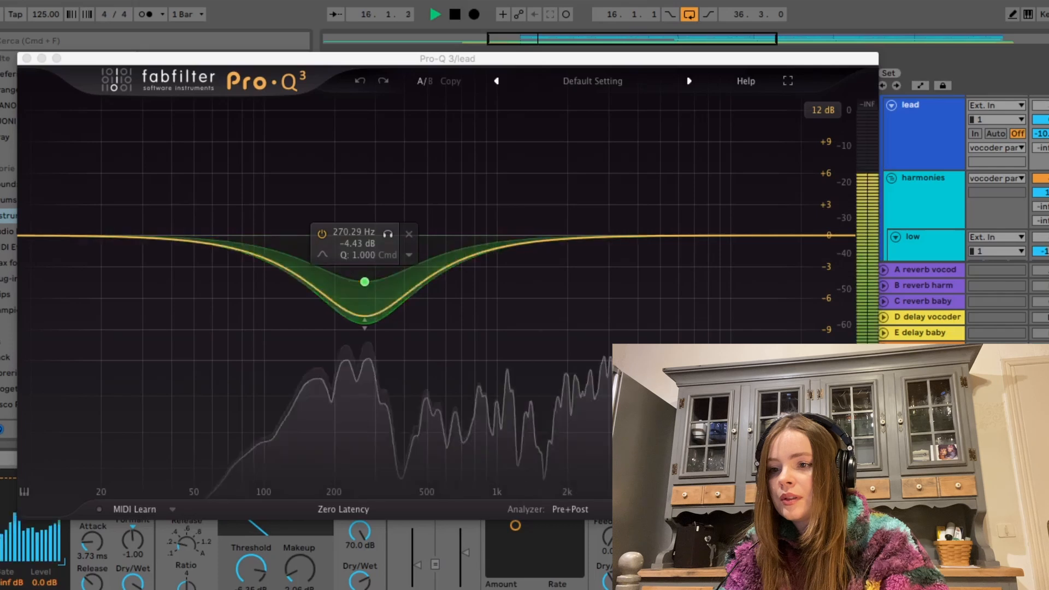
click(757, 509)
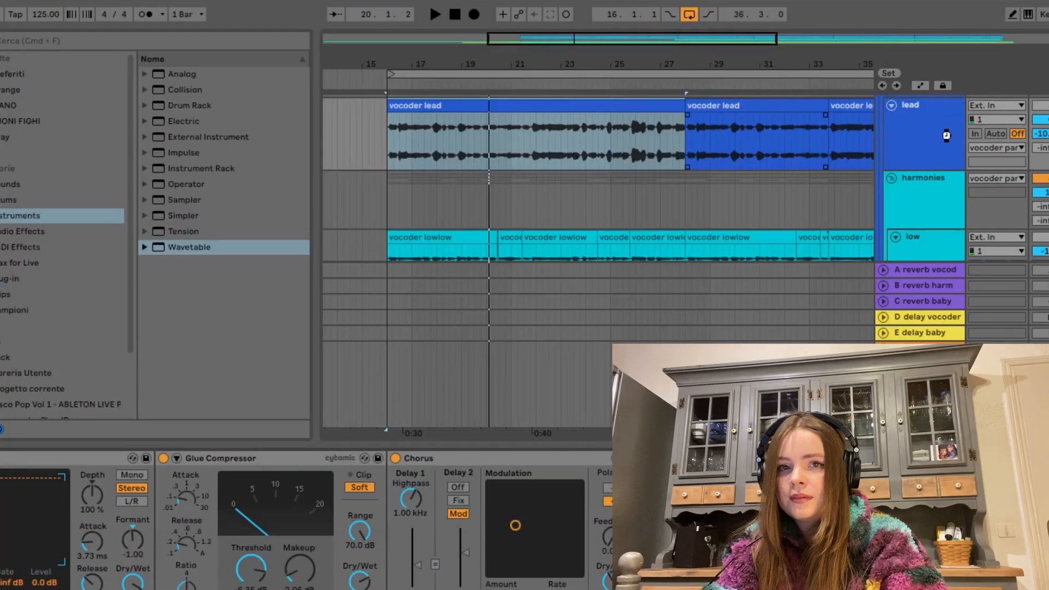
Step: Select the low, mid, lead and high harmony tracks in turn to examine their devices and mixer settings
click(945, 135)
key(Down)
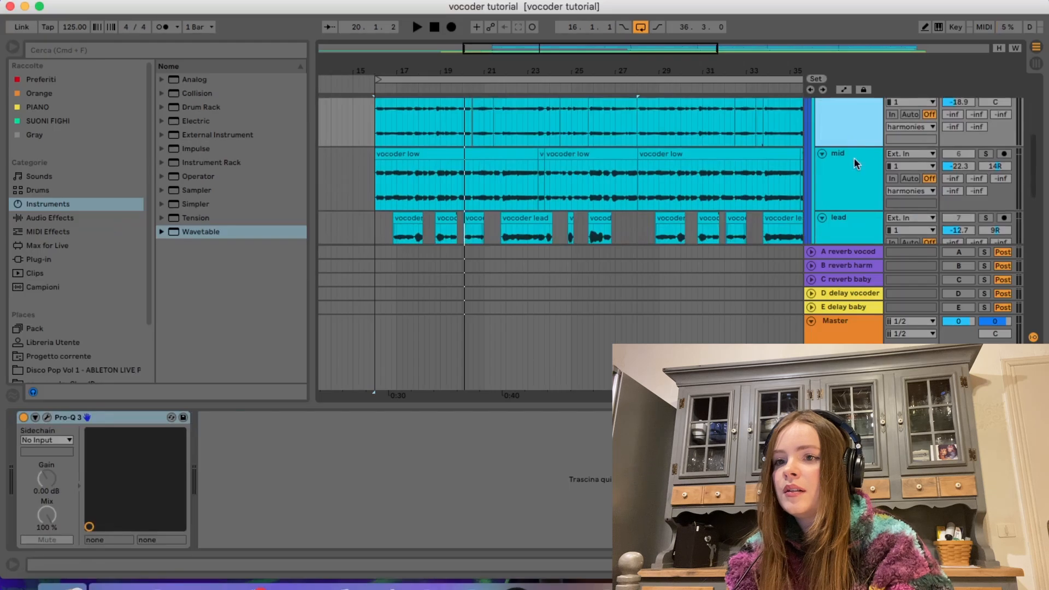
click(855, 159)
scroll(854, 163, down, 2)
click(853, 167)
scroll(851, 171, down, 2)
click(848, 177)
scroll(847, 178, up, 1)
click(848, 176)
scroll(848, 173, up, 2)
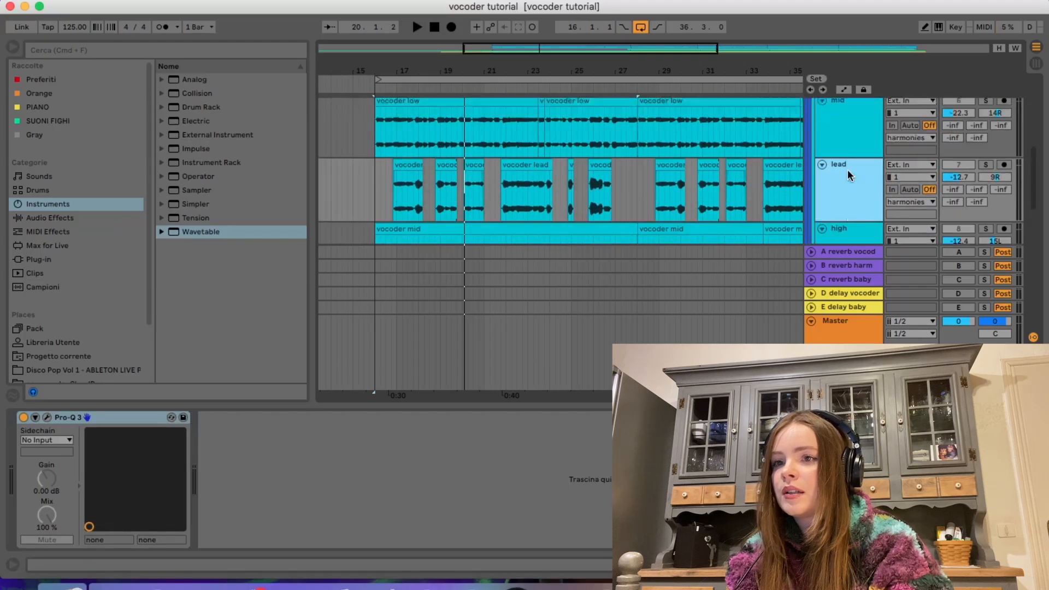
click(848, 170)
scroll(848, 170, up, 2)
click(848, 168)
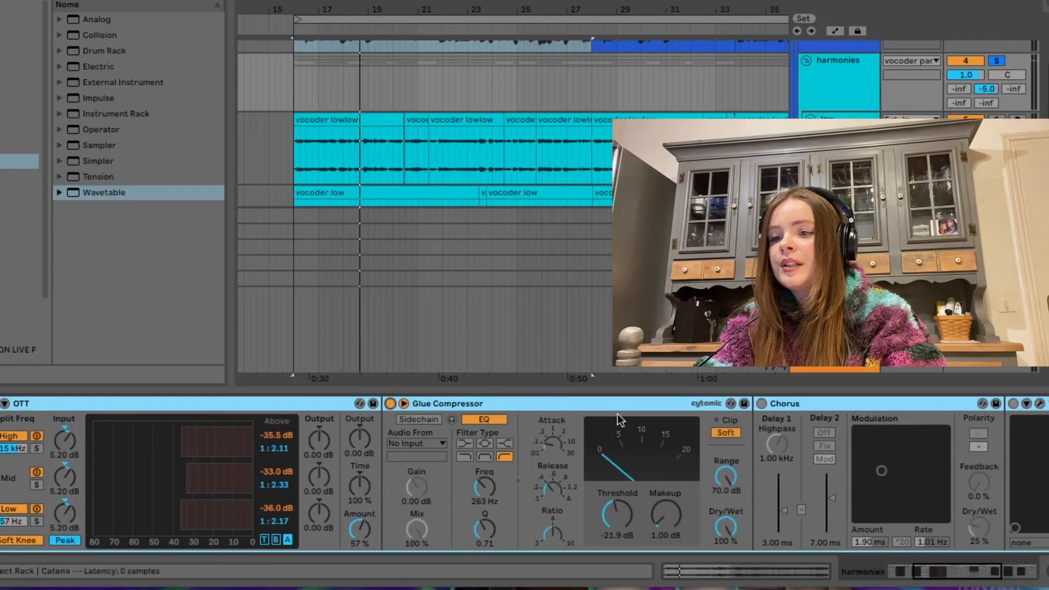
Step: Audition the harmonies group through its Glue Compressor and switch on the group's Chorus
click(605, 353)
key(space)
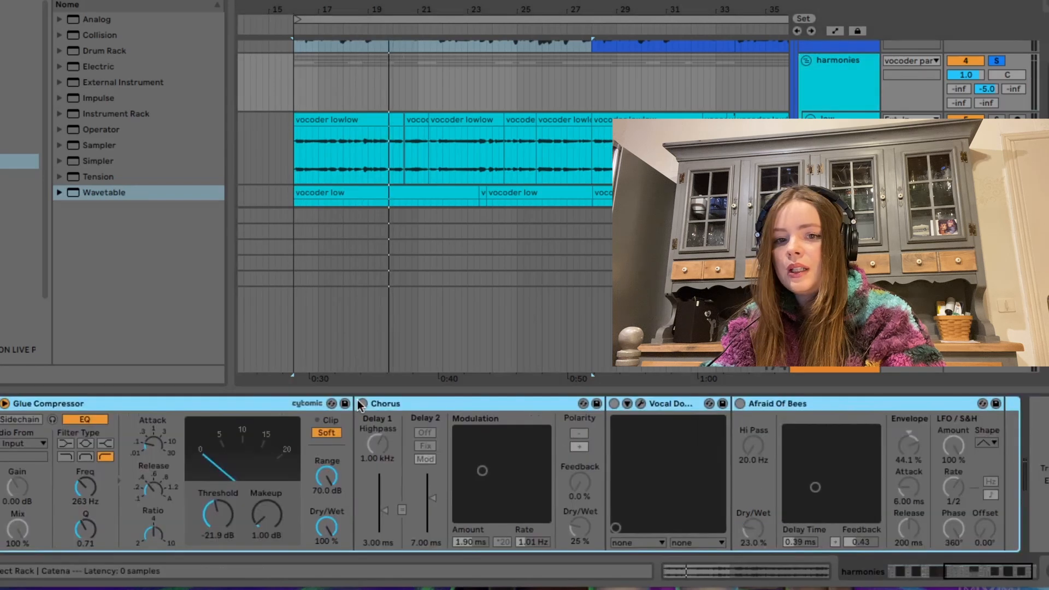
scroll(355, 402, right, 1)
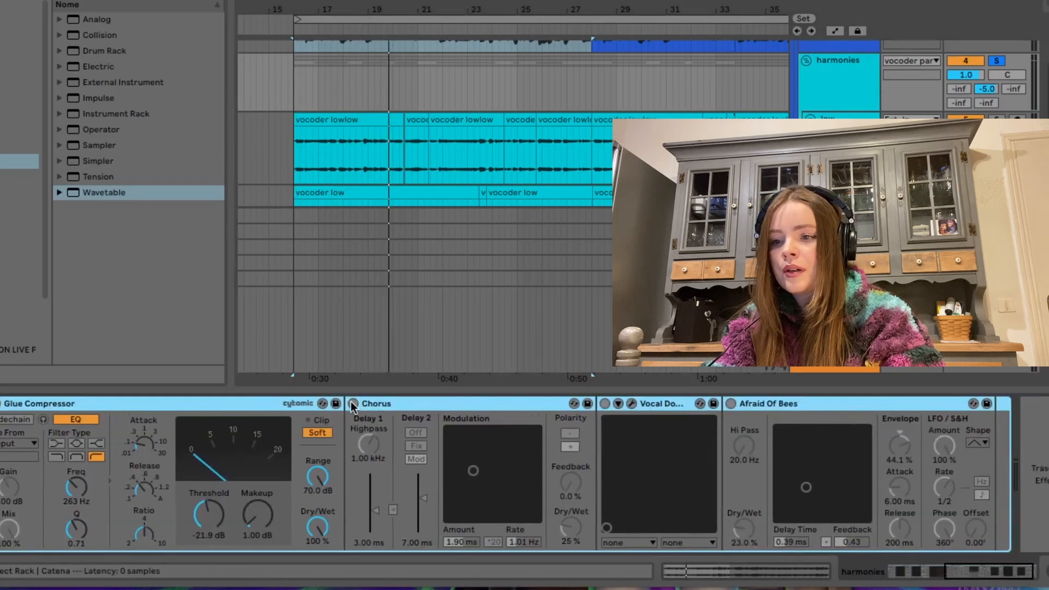
click(353, 403)
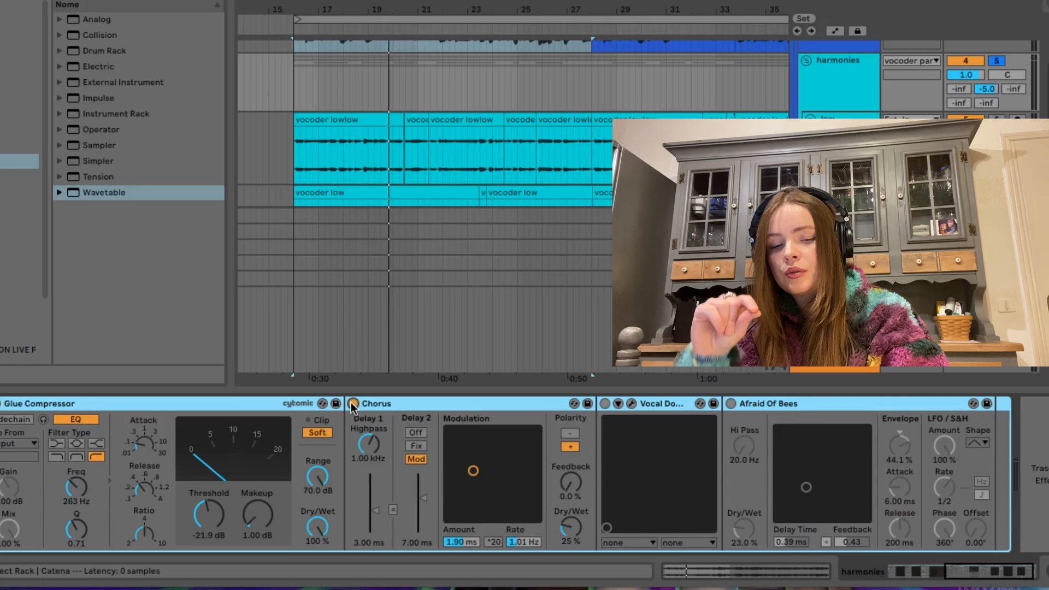
Step: Switch on the vocal doubler plug-in on the harmonies group and open its window
click(562, 404)
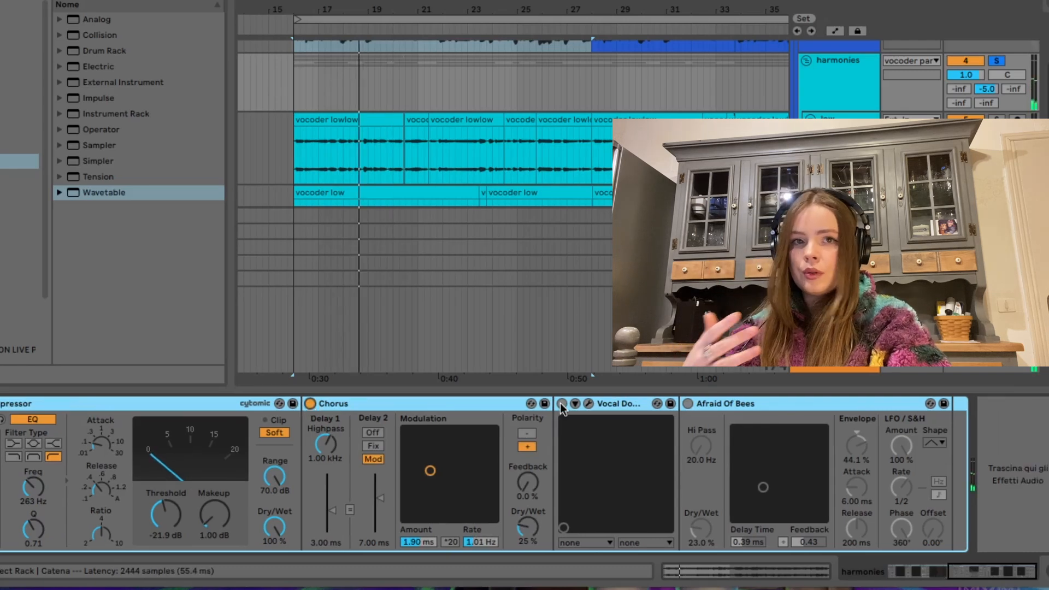
click(562, 403)
click(589, 404)
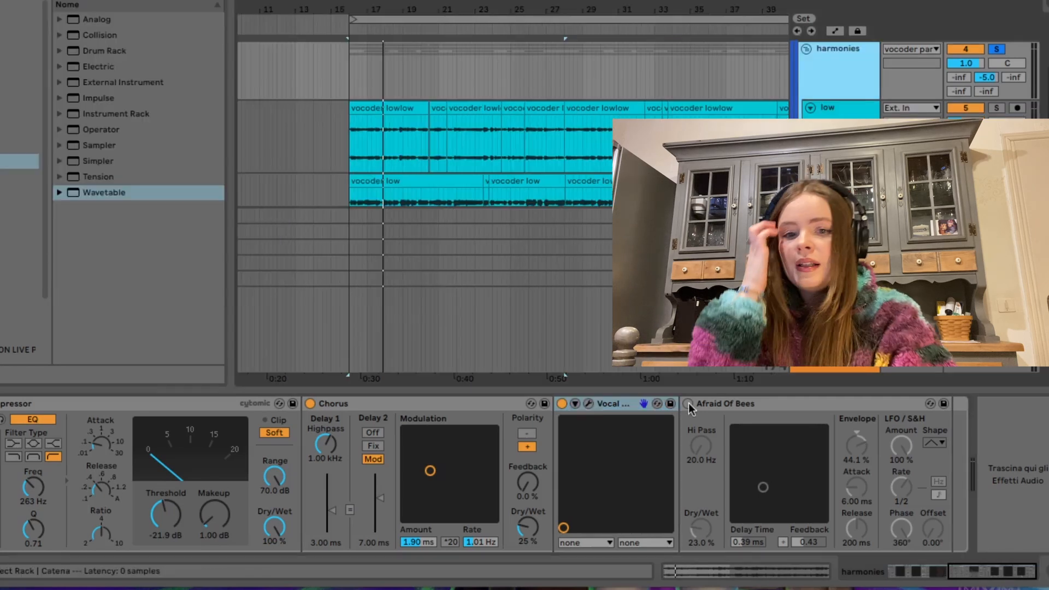
Step: Switch on the Afraid Of Bees flanger on the harmonies group and audition its Dry/Wet amount, leaving it at 23%
click(688, 404)
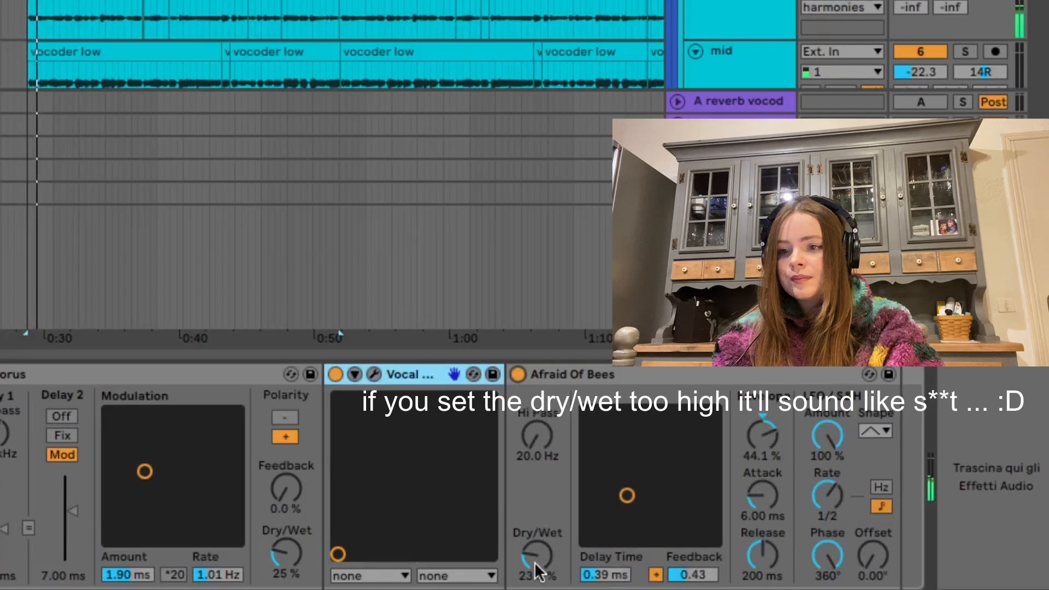
drag(699, 534, 699, 519)
mouse_move(536, 566)
mouse_down()
mouse_move(536, 541)
mouse_move(535, 562)
mouse_up()
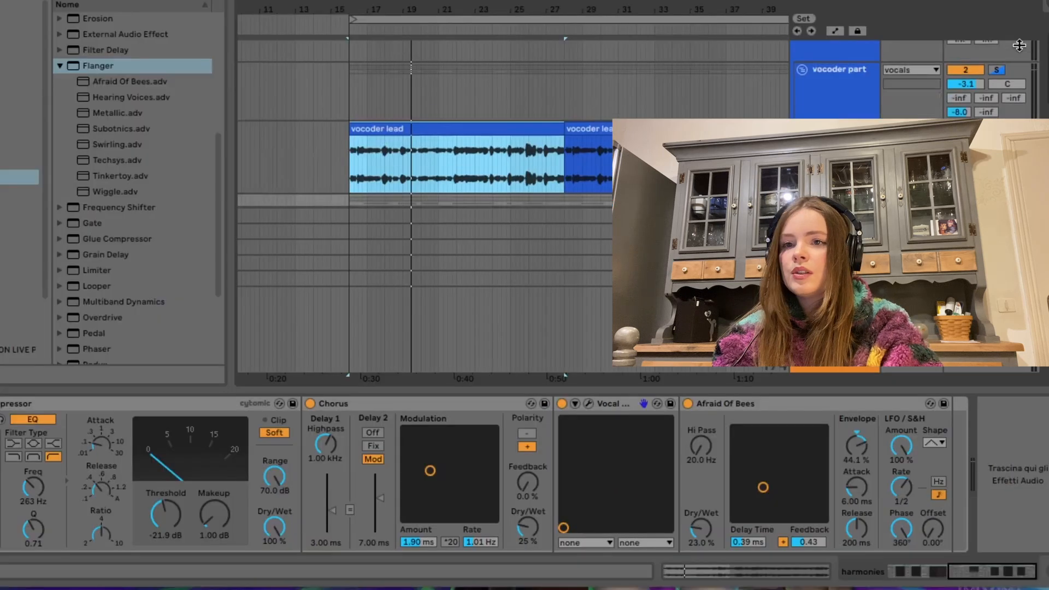
Step: Solo the vocoder part group and compare its sound with the harmonies group active and muted
scroll(1019, 45, up, 1)
click(998, 80)
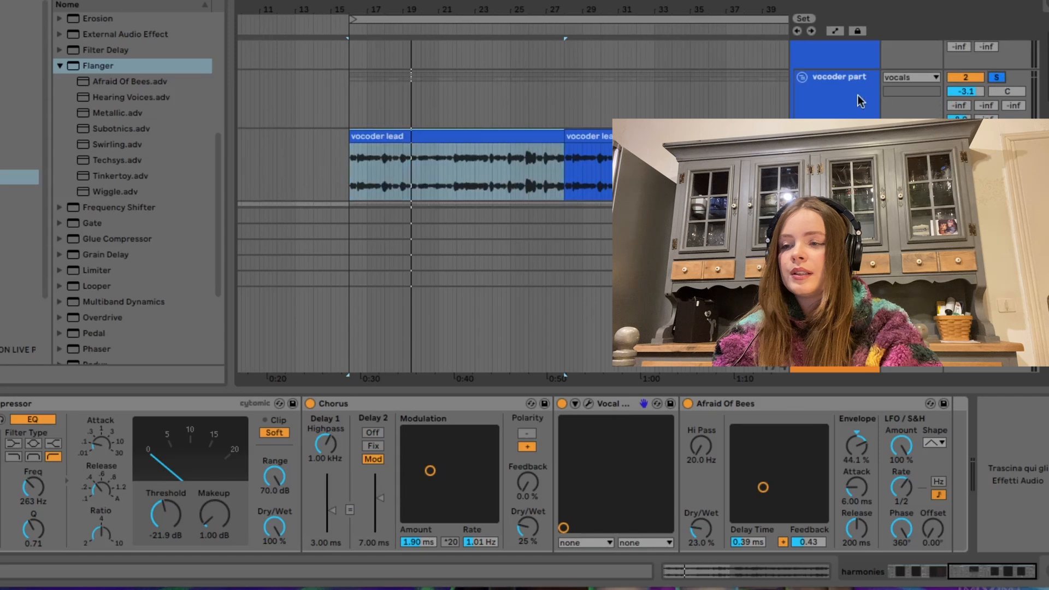
scroll(861, 101, down, 3)
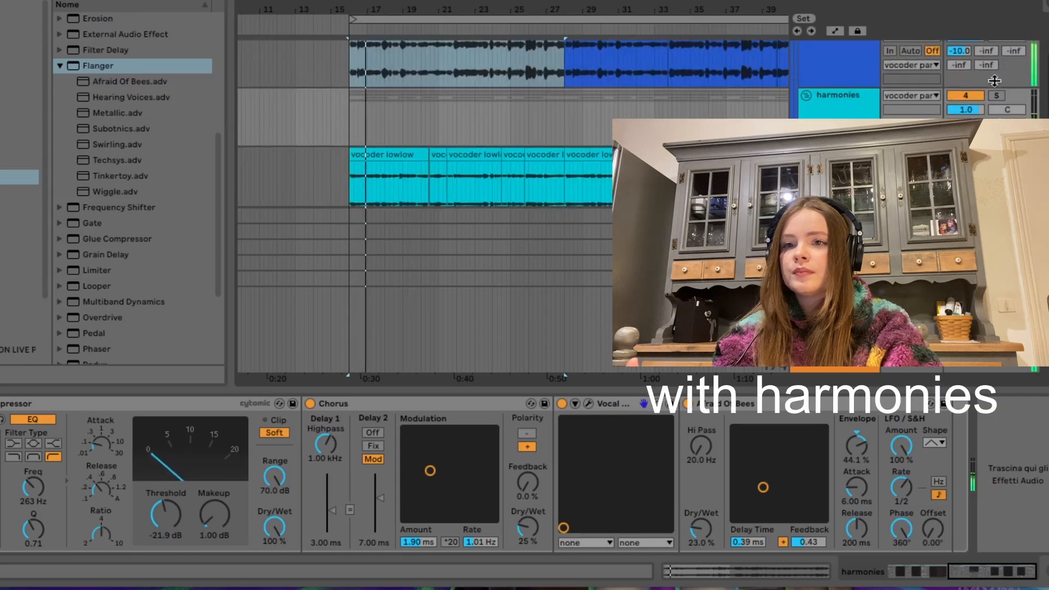
click(979, 98)
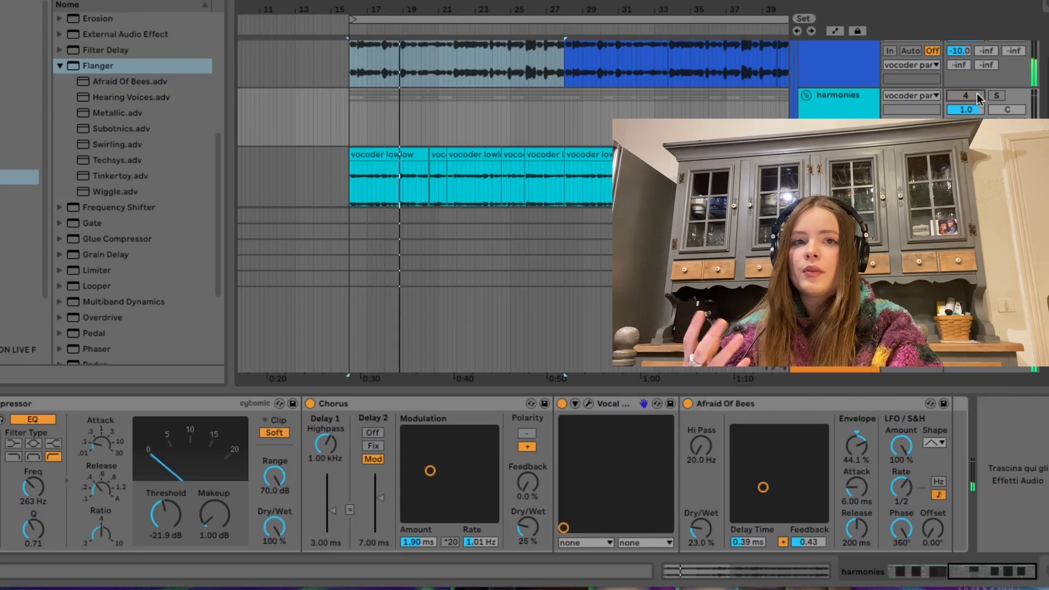
key(space)
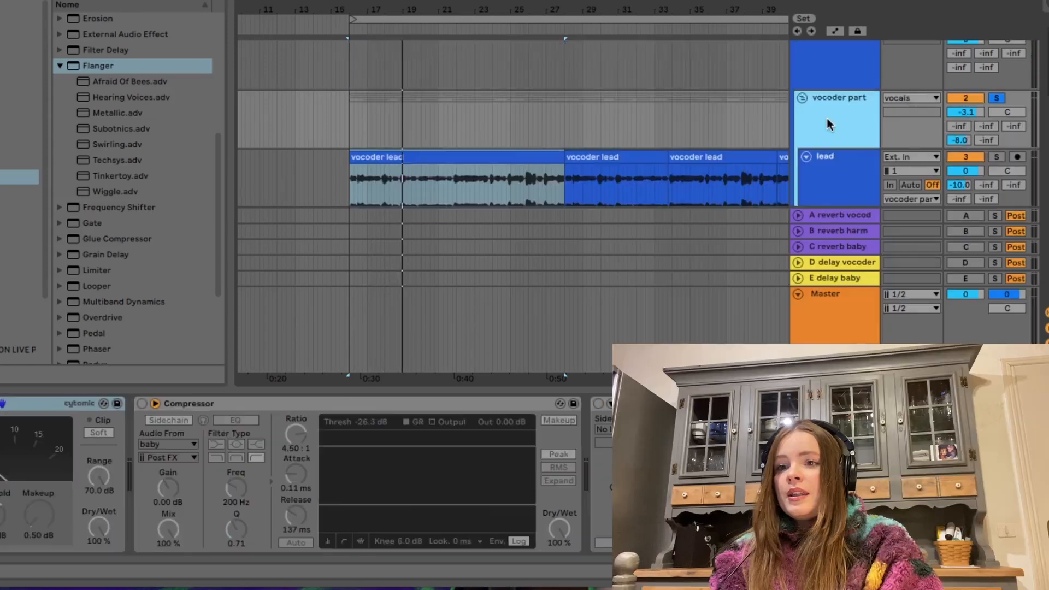
Step: Switch on the Glue Compressor and the sidechained Compressor on the vocoder part group and open its Pro-G gate
scroll(828, 118, down, 5)
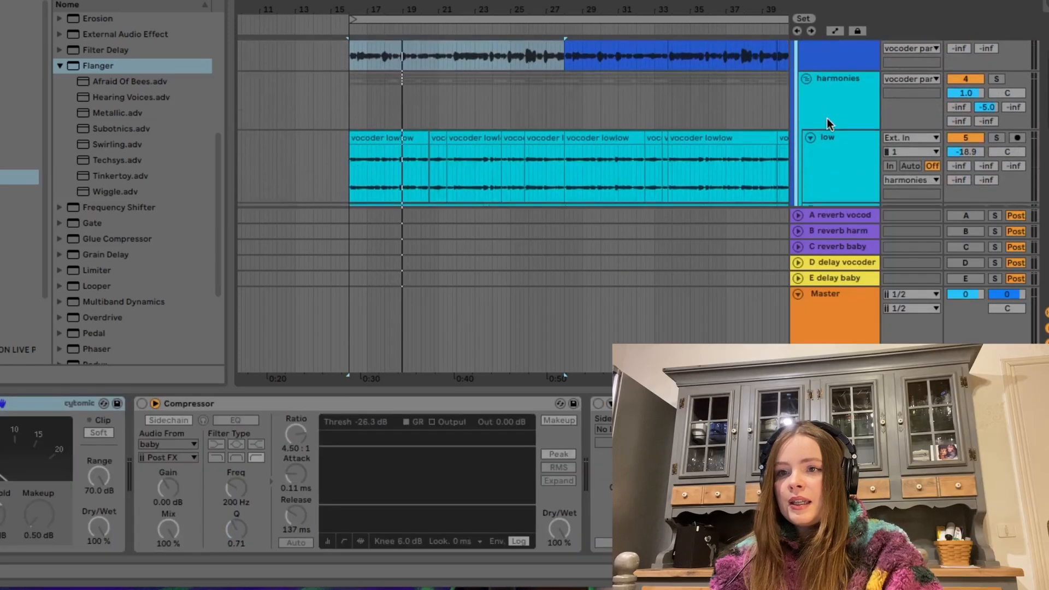
click(827, 107)
scroll(827, 107, up, 4)
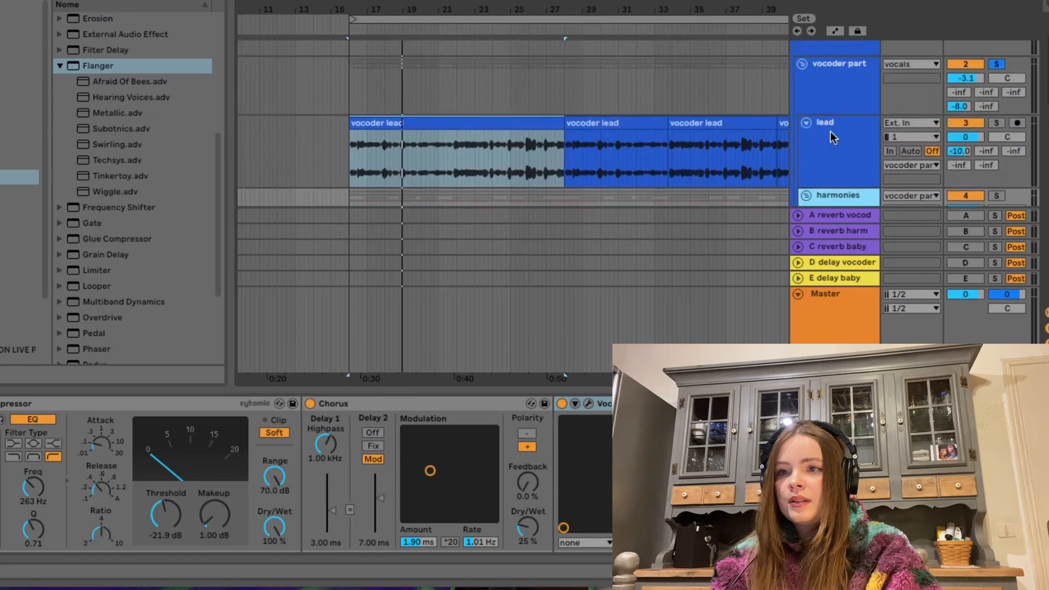
click(839, 101)
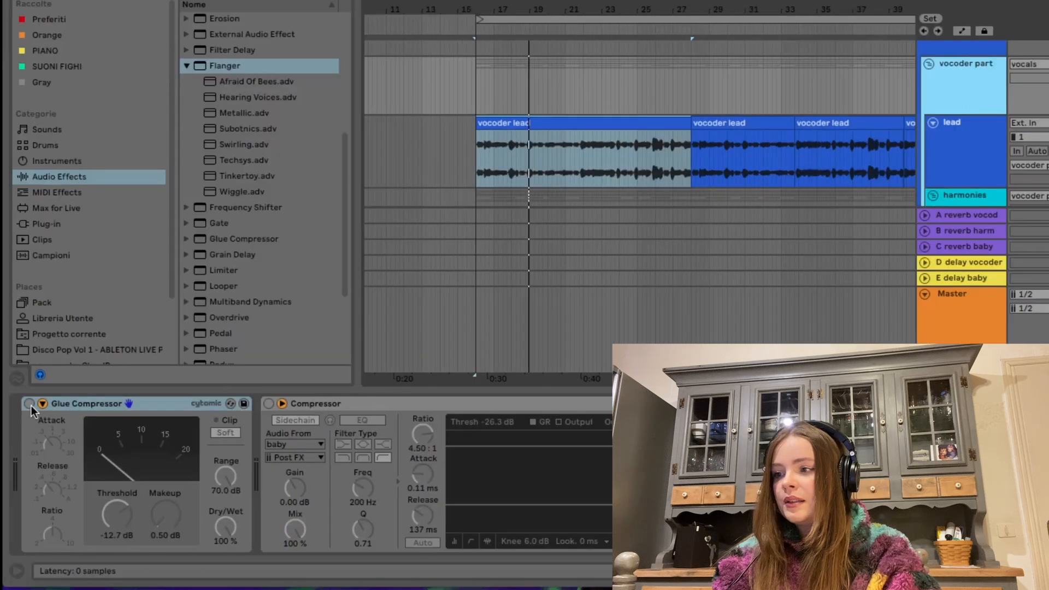
click(30, 406)
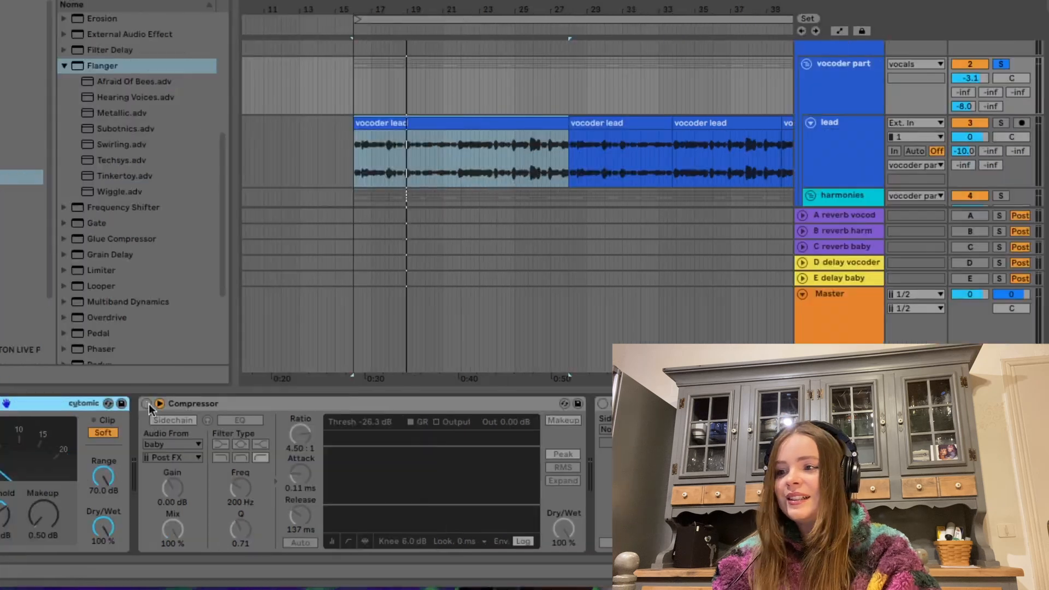
click(268, 403)
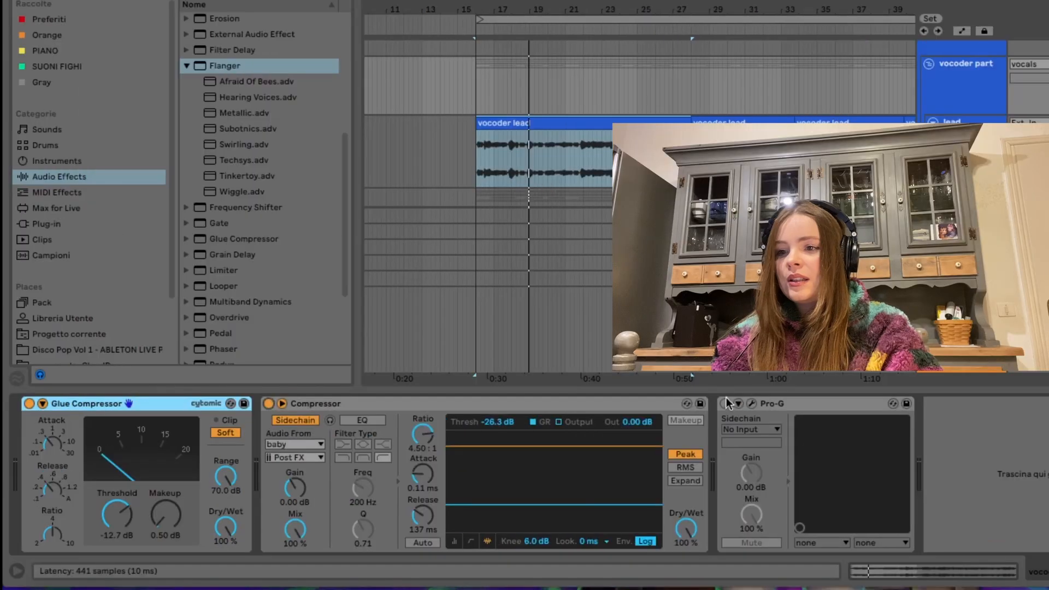
click(754, 404)
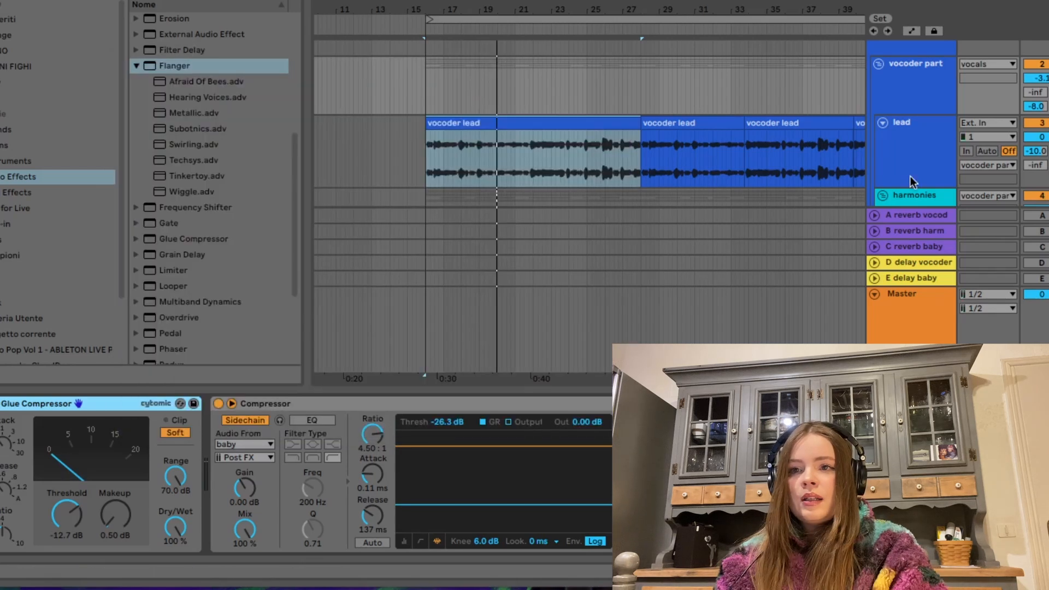
Step: Switch on the EQ Eight in the A reverb vocoder return and audition the lead track's send to it, leaving it at -10.0
click(927, 215)
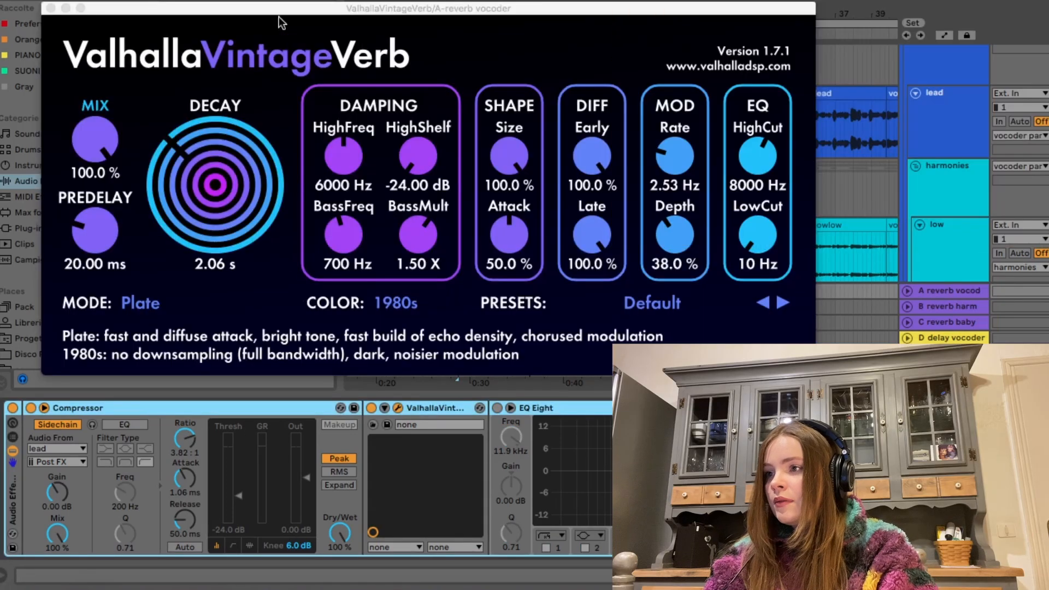
click(279, 9)
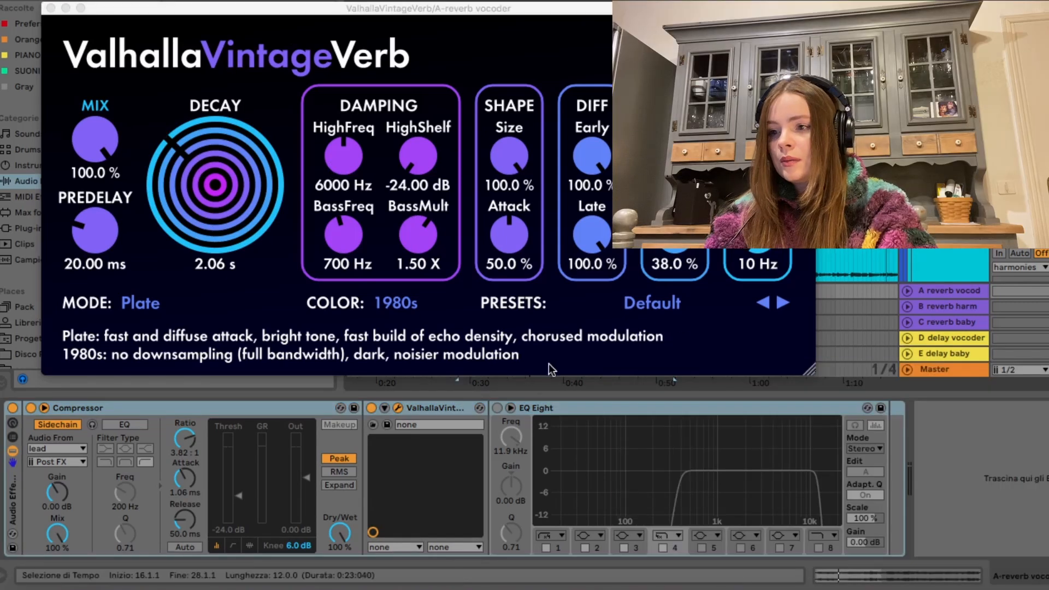
click(497, 409)
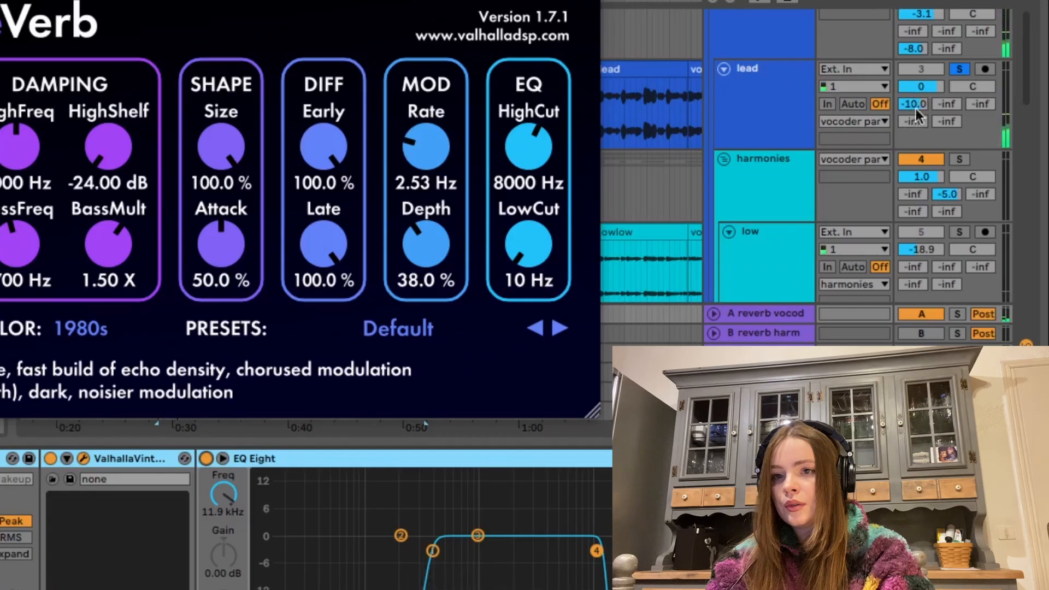
drag(913, 104, 913, 147)
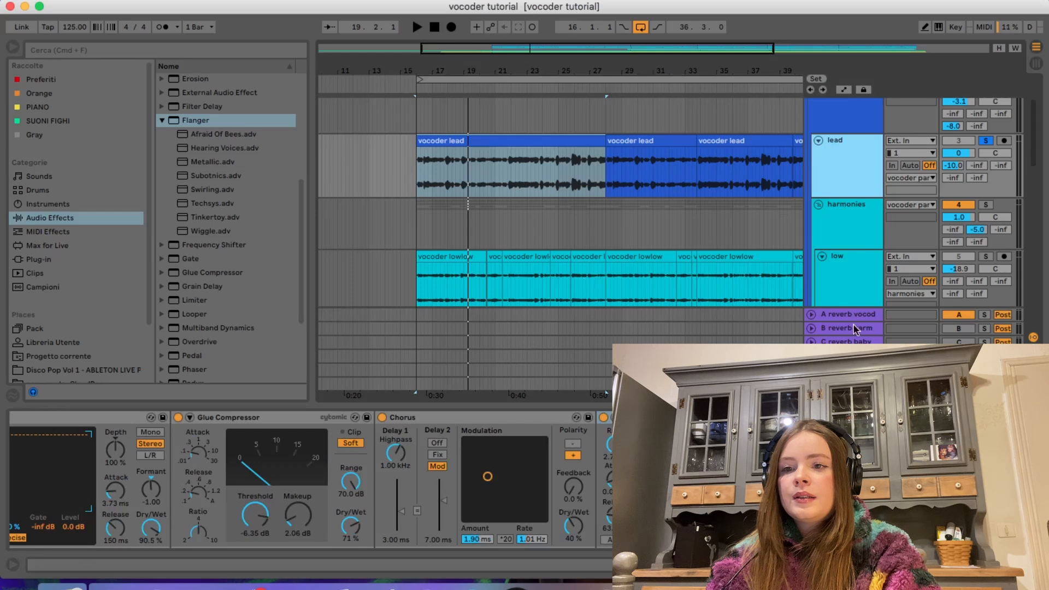
Step: Solo the harmonies group and check the sidechain source of the Compressor on the B reverb harm return
click(856, 328)
click(855, 213)
click(985, 206)
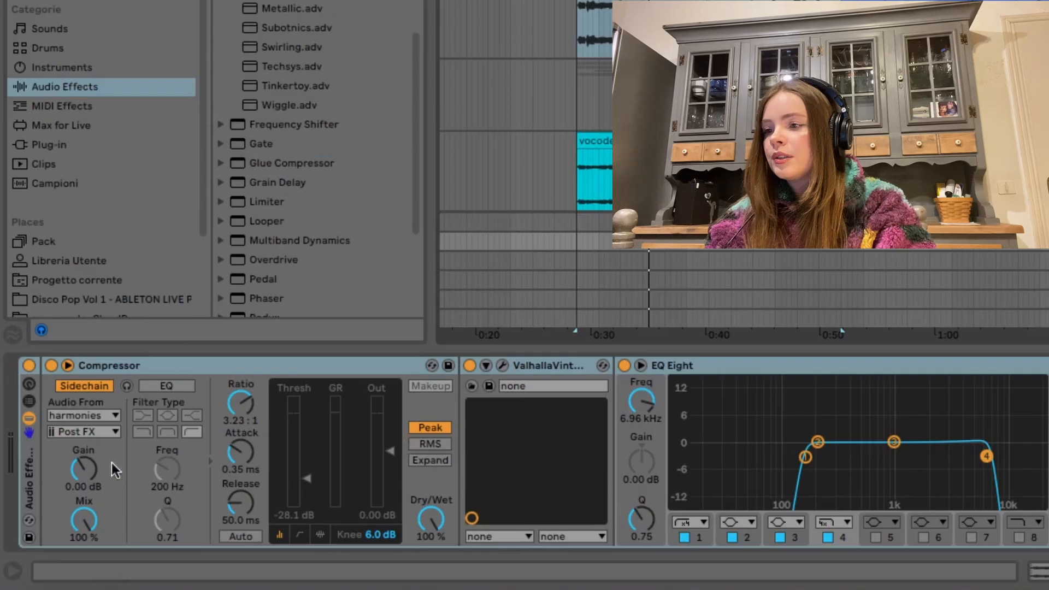
click(101, 417)
click(84, 414)
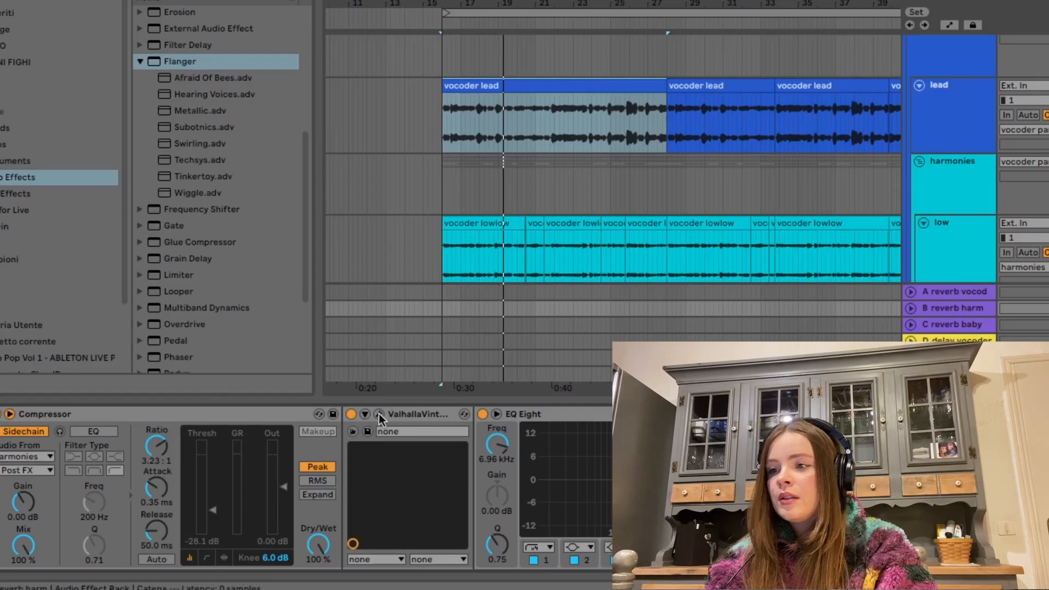
Step: Open ValhallaVintageVerb on the B reverb harm return and compare the harmonies with that return off and on
click(379, 415)
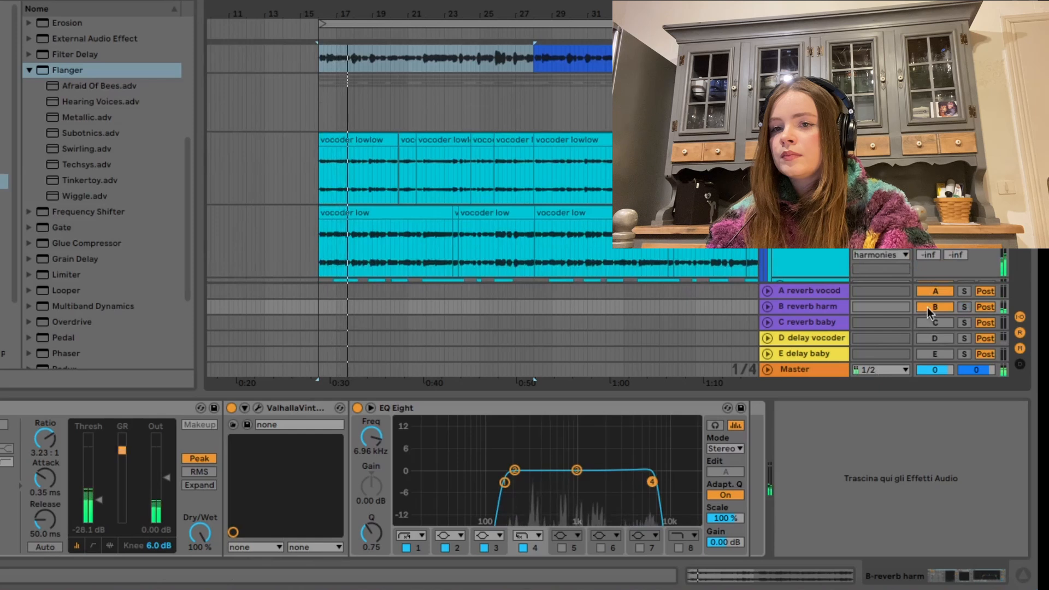
click(927, 308)
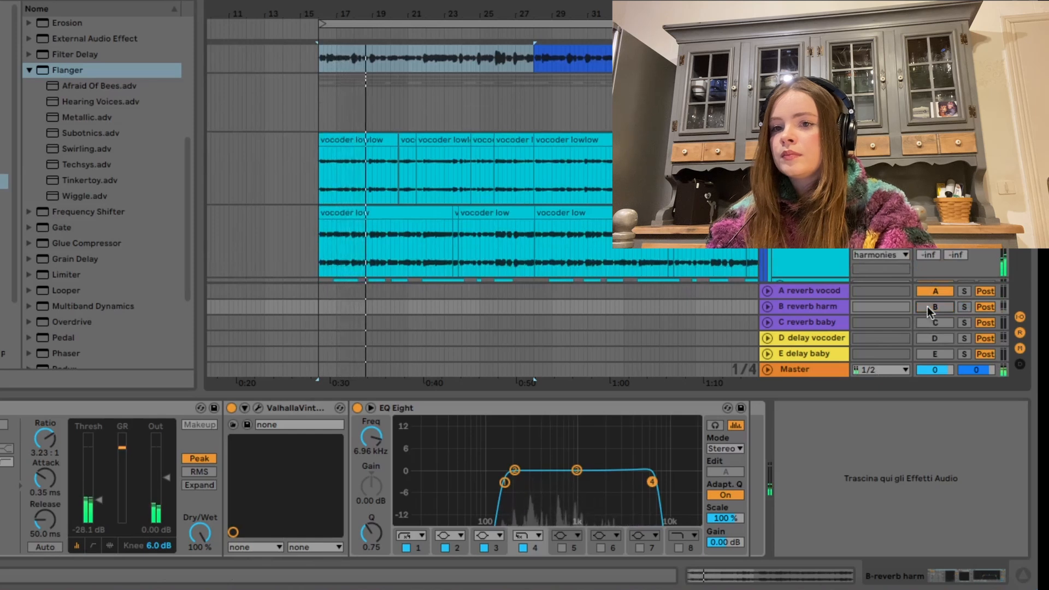
click(928, 306)
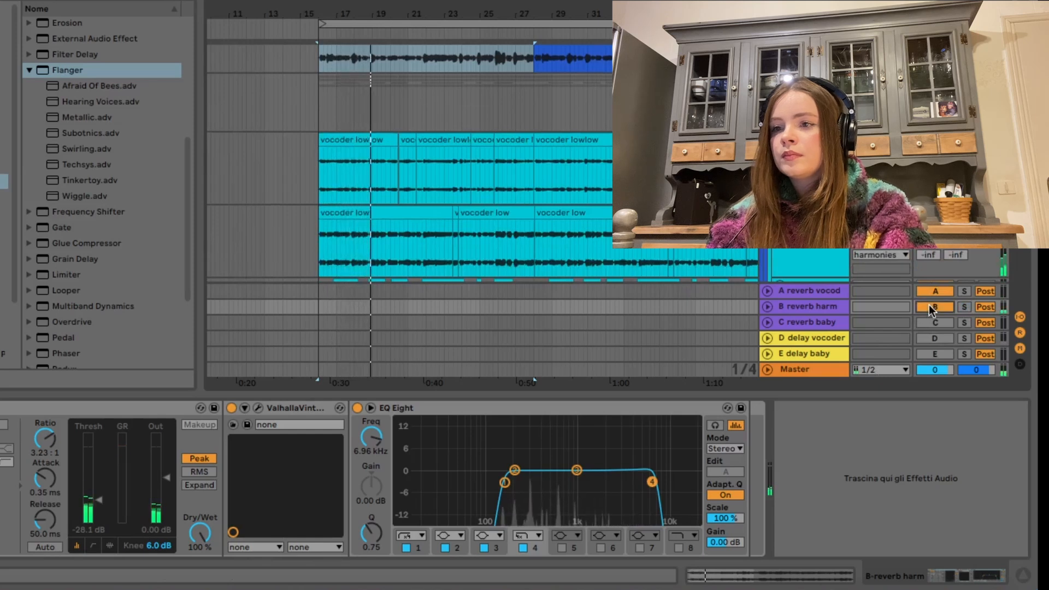
Step: Switch on the D delay vocoder return and compare the vocoder vocals with the delay off and on
click(837, 341)
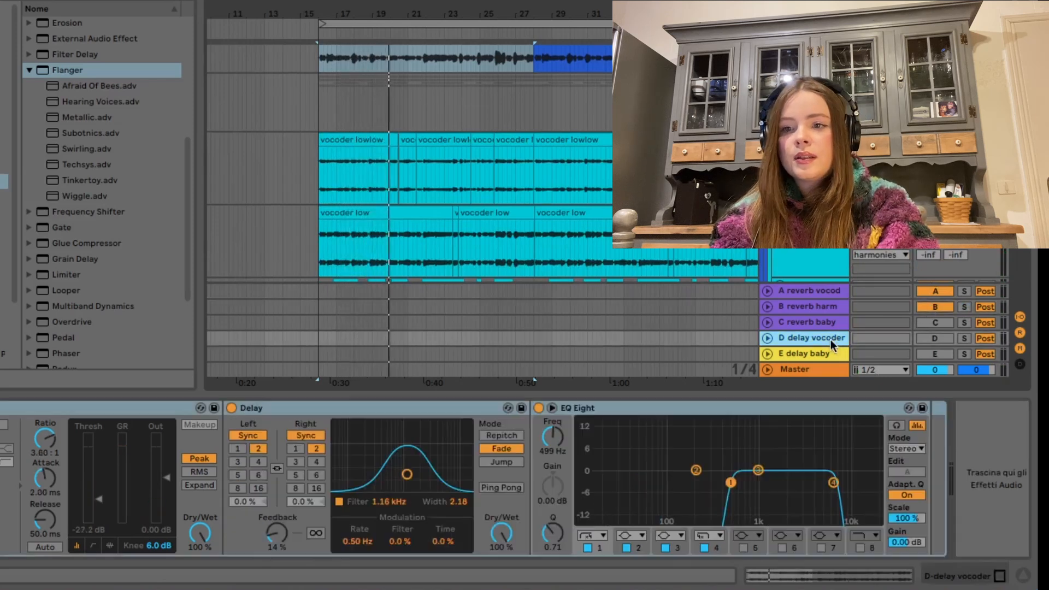
click(939, 339)
scroll(939, 339, up, 3)
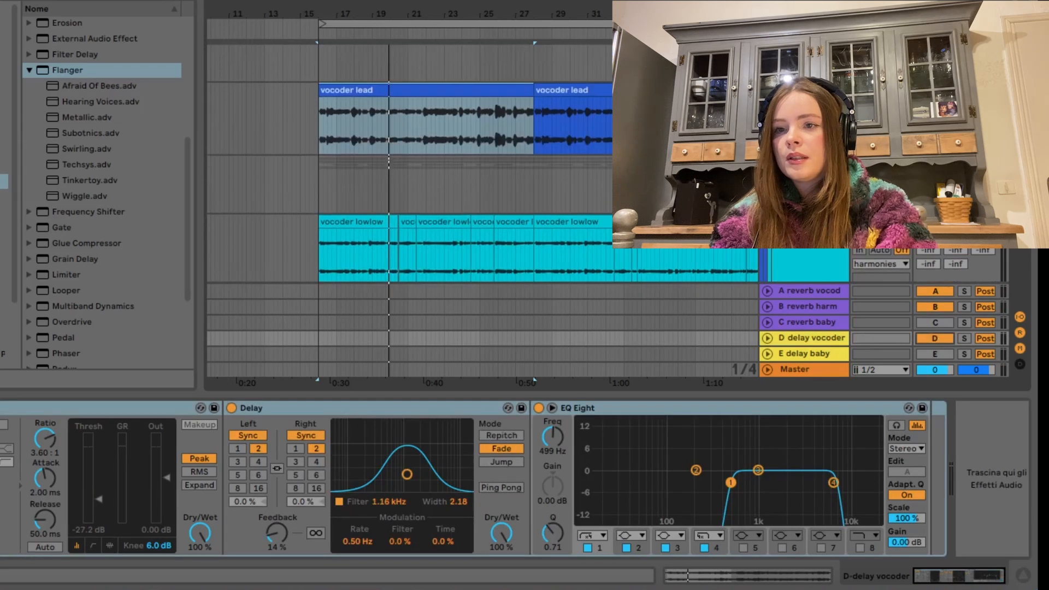
scroll(484, 176, up, 2)
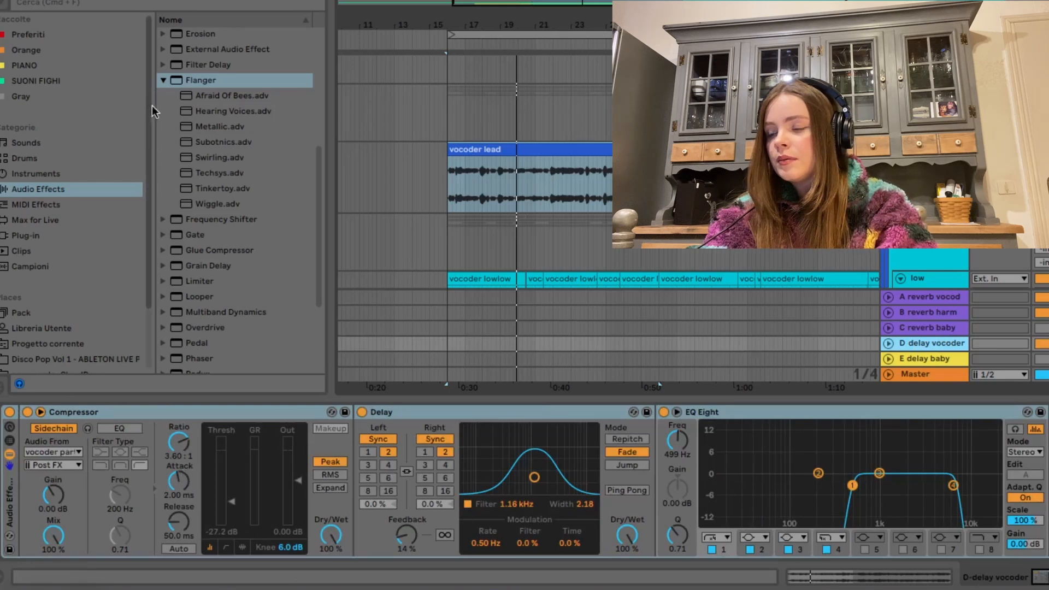
click(163, 80)
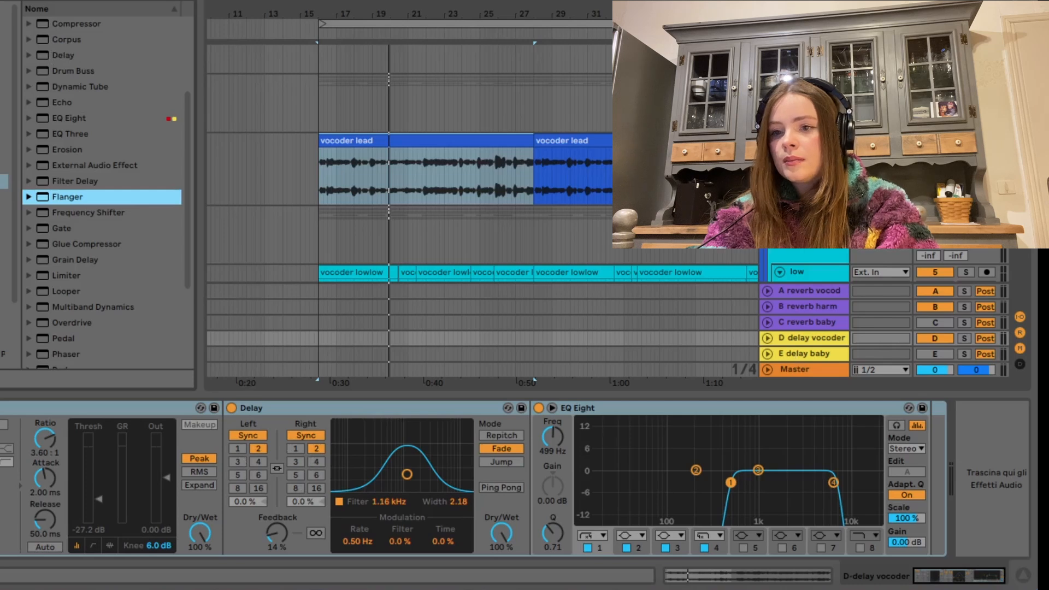
scroll(481, 164, down, 3)
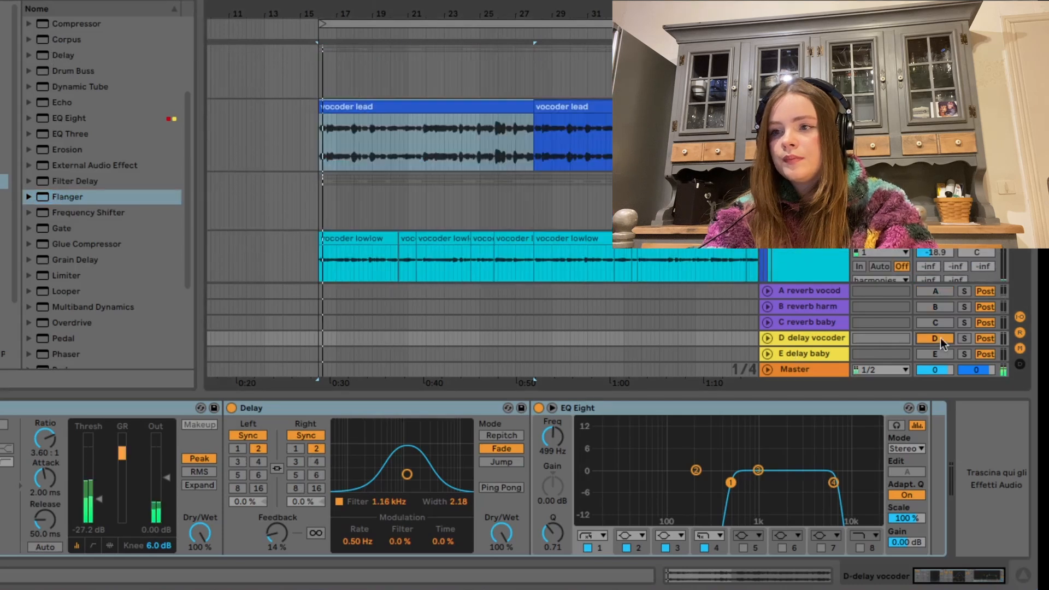
click(940, 337)
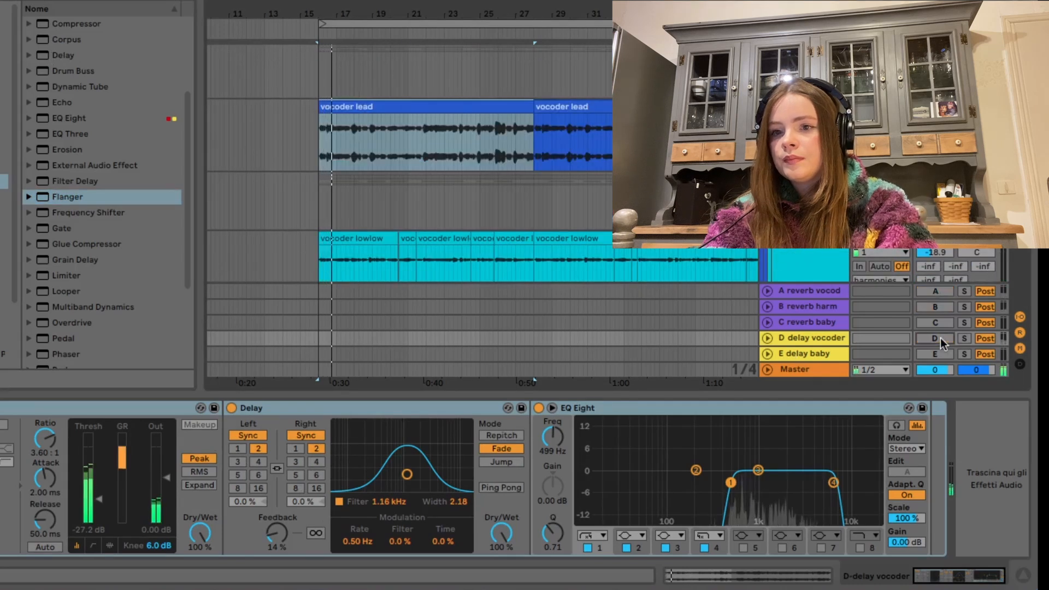
click(940, 337)
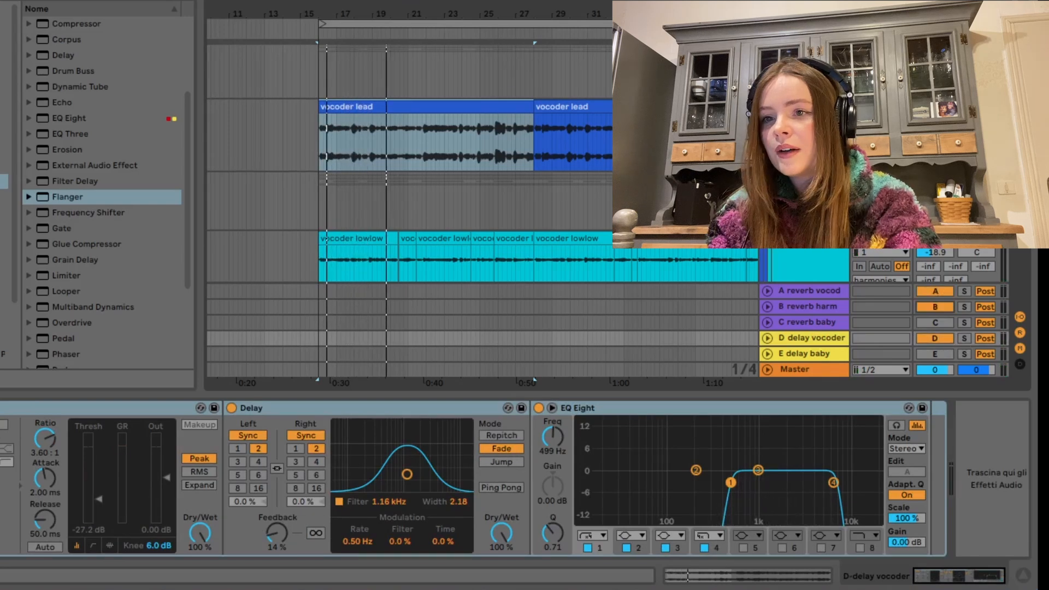
Step: Open the Pro-Q 3 on the baby group, play the vocals to examine its EQ curve, and close its window
scroll(481, 164, down, 10)
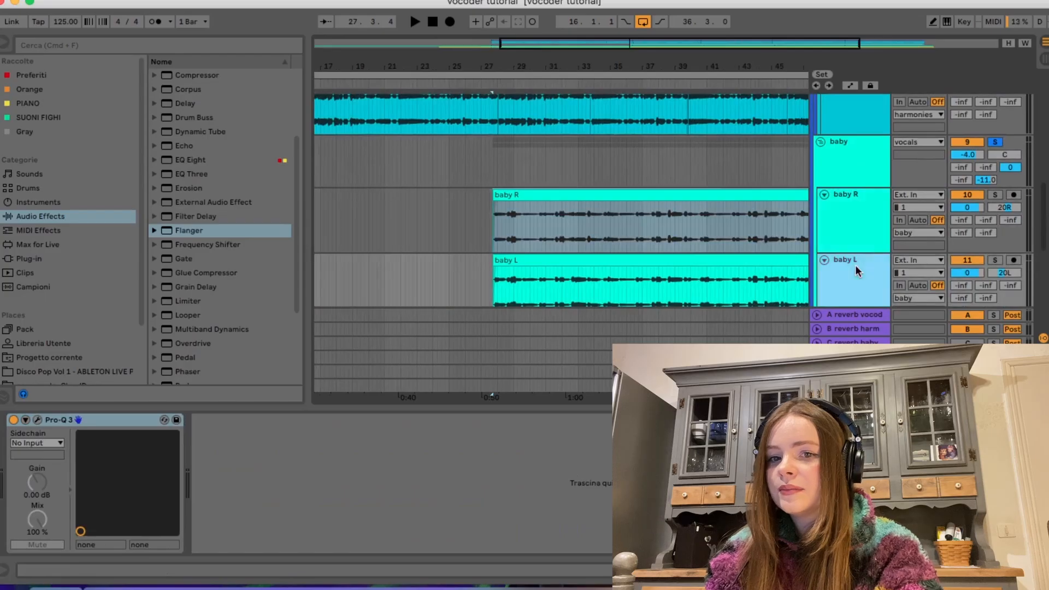
click(855, 265)
click(855, 234)
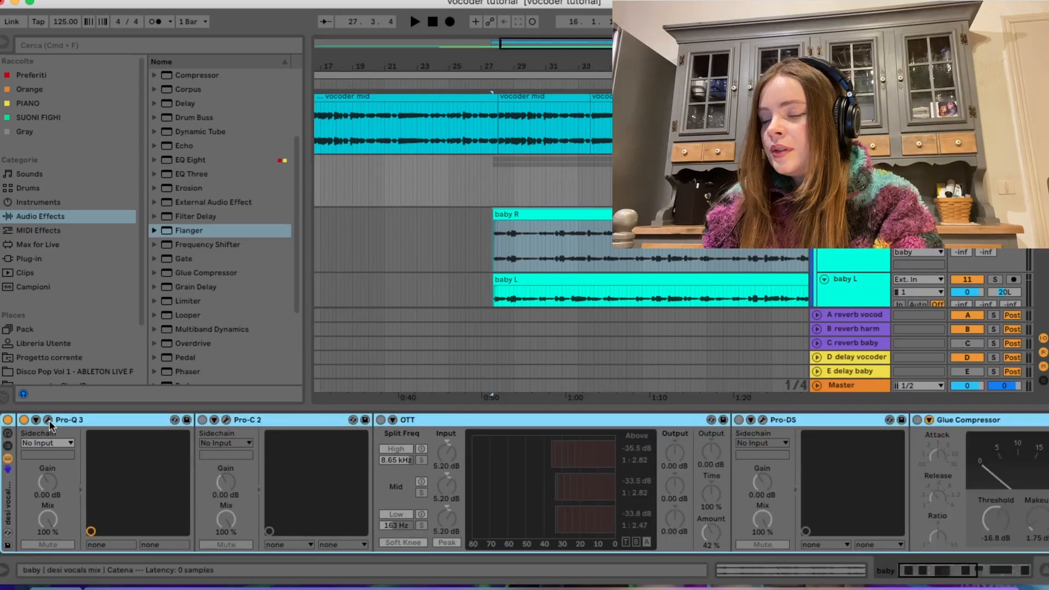
click(48, 419)
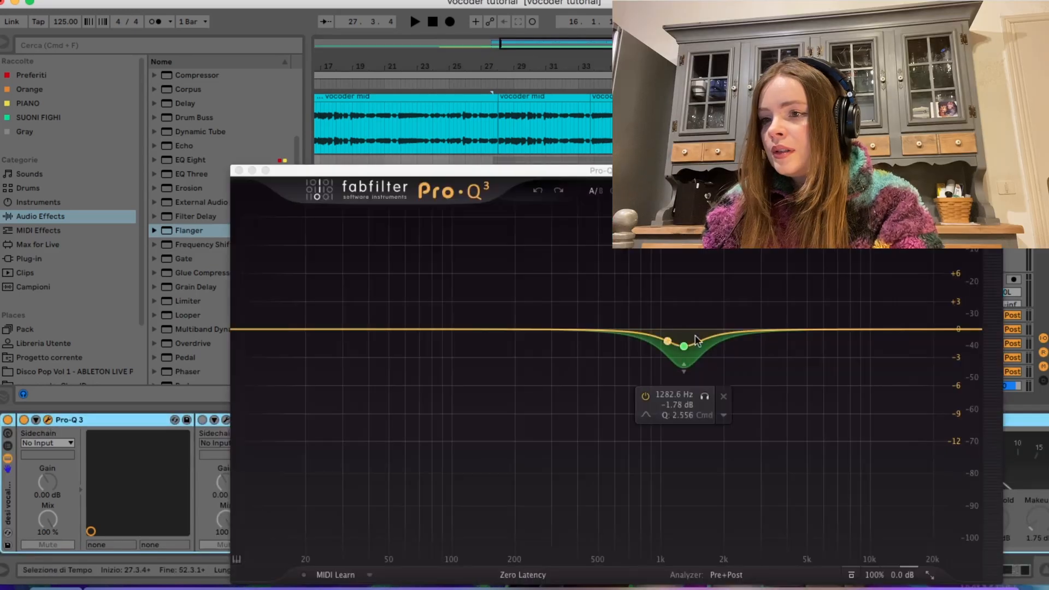
key(space)
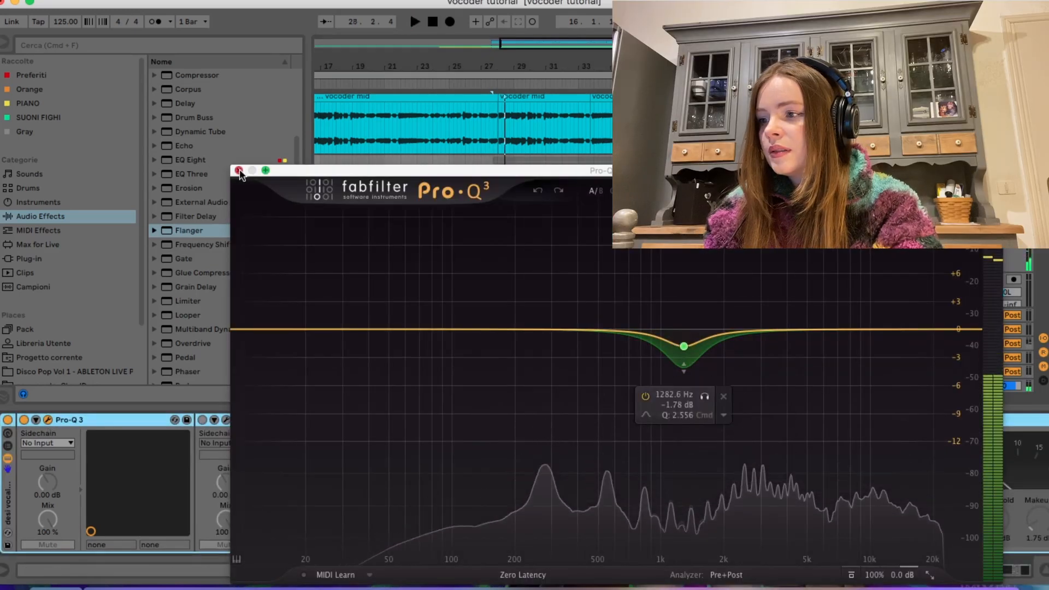
click(239, 171)
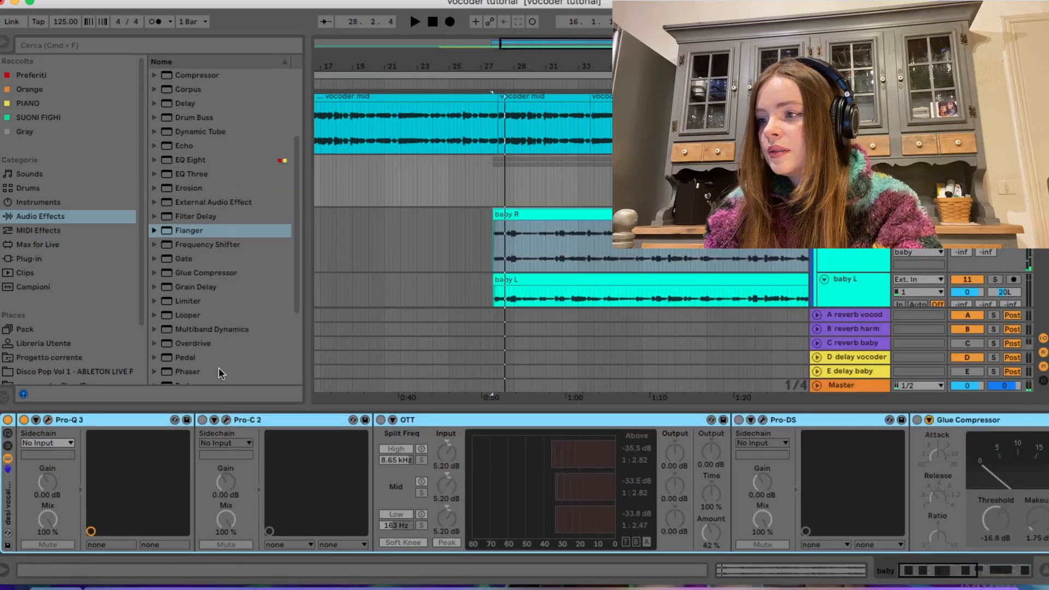
Step: Switch on the OTT, Pro-DS, Glue Compressor and EQ Eight in the baby group's effect chain
click(380, 420)
scroll(399, 459, right, 5)
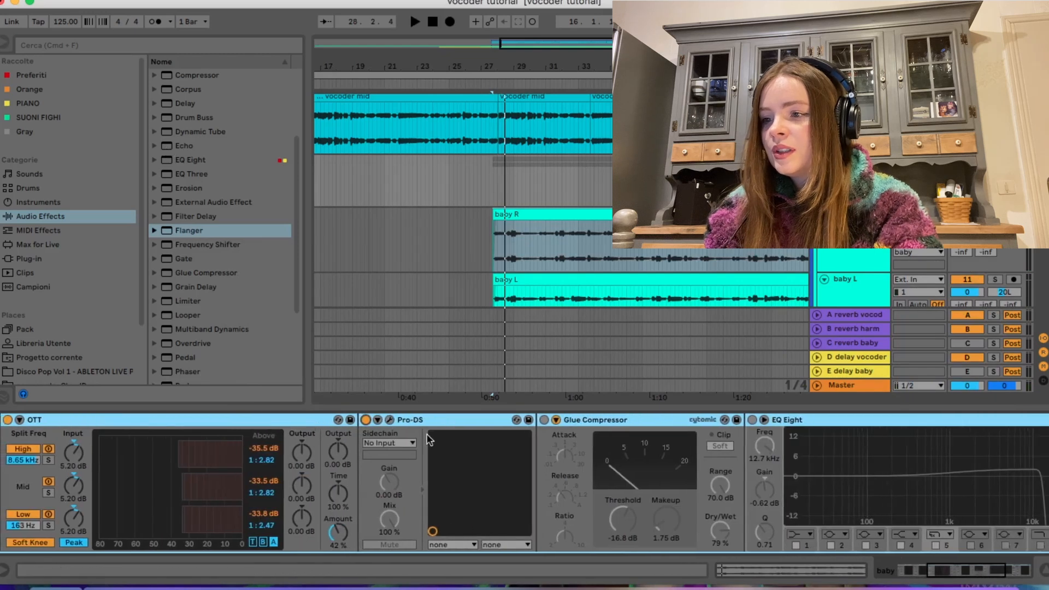
scroll(429, 440, left, 4)
scroll(583, 459, right, 8)
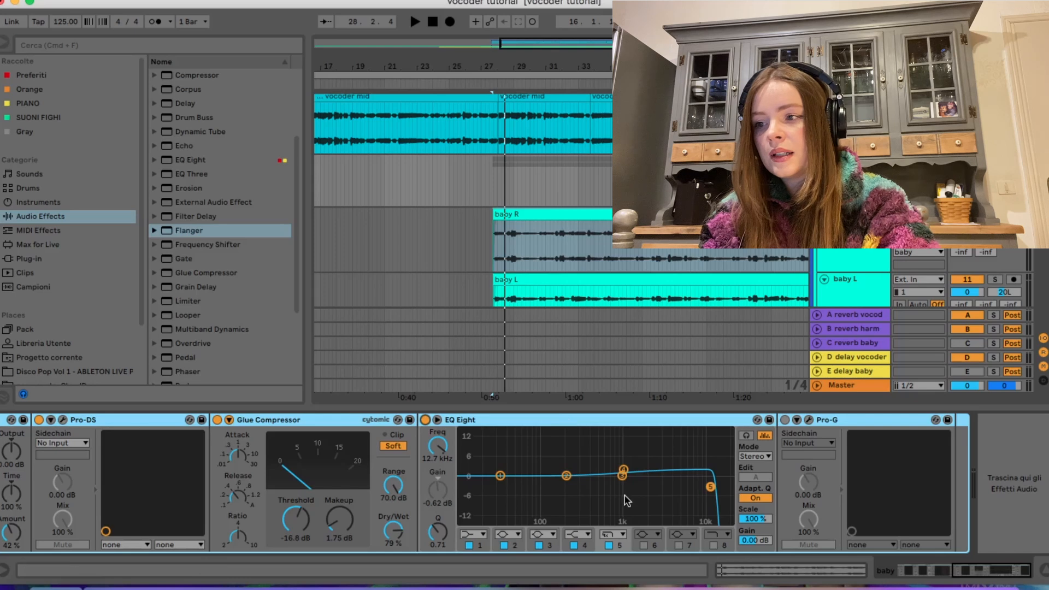
scroll(628, 501, left, 12)
scroll(589, 502, right, 12)
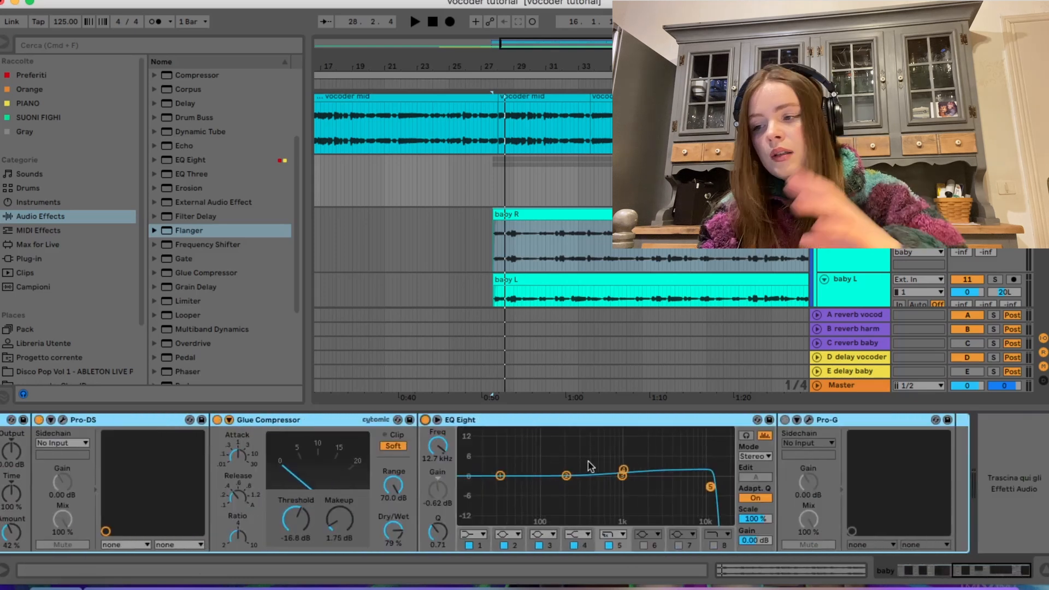
Step: Switch off band 3 of the baby group's EQ Eight, audition band 5, and switch on the group's Pro-G gate
click(539, 546)
click(608, 545)
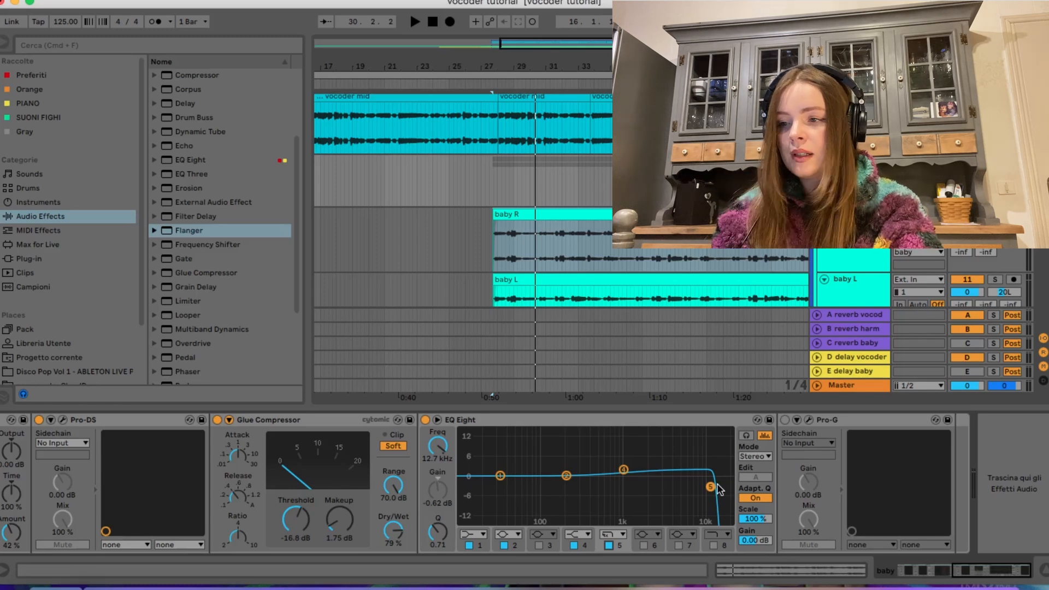
click(785, 421)
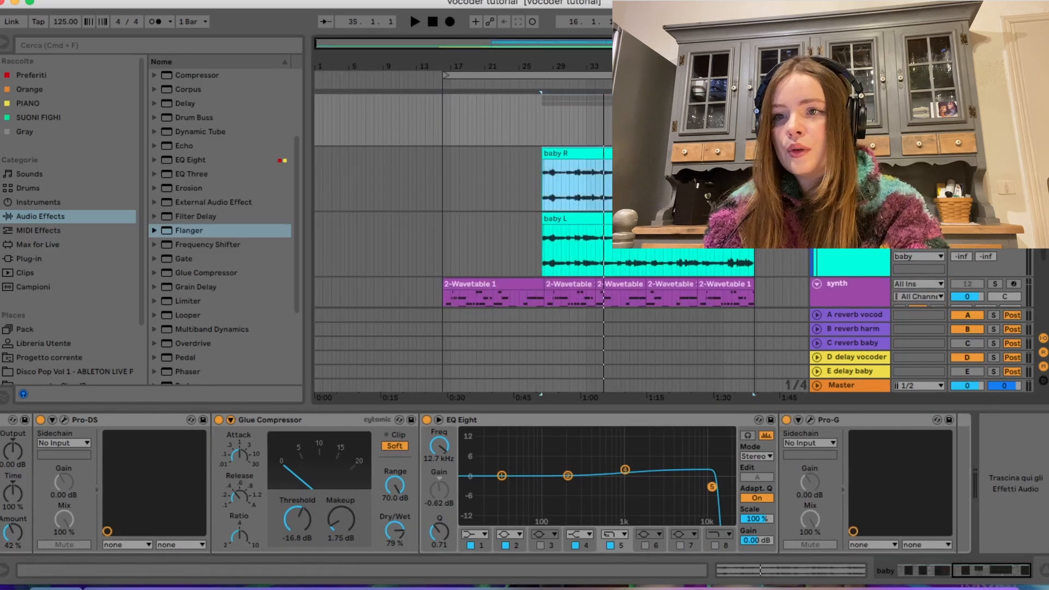
Step: Switch on the C reverb baby return, open its ValhallaVintageVerb, and play the baby vocals through it
click(967, 343)
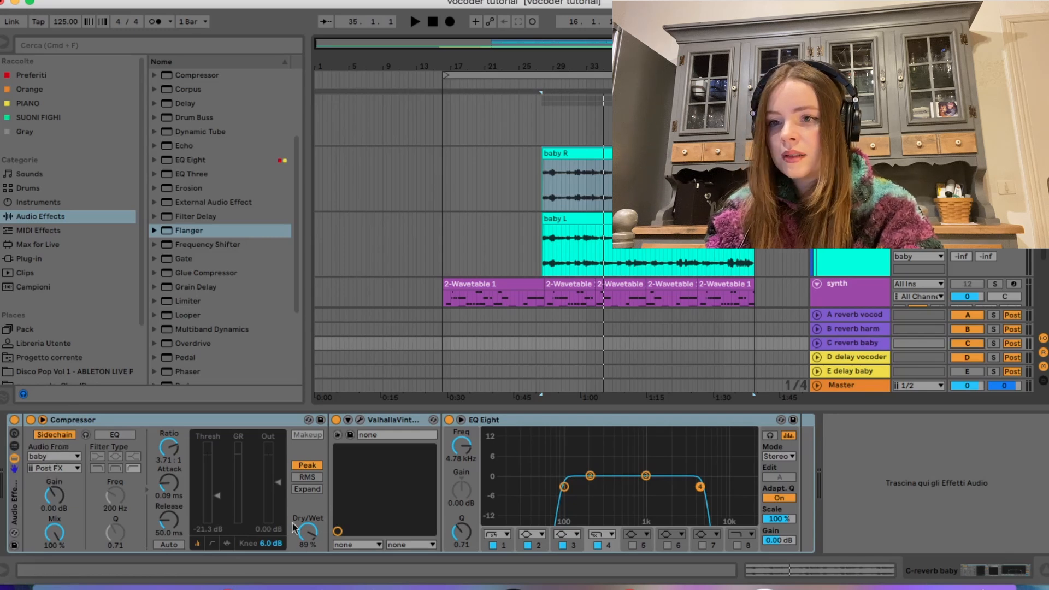
scroll(536, 219, down, 2)
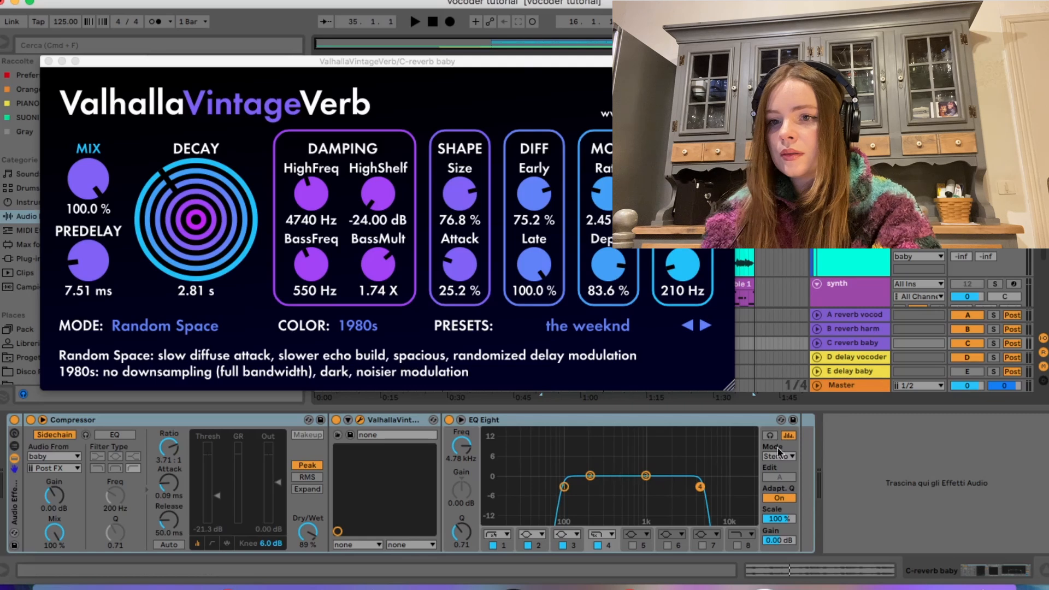
key(space)
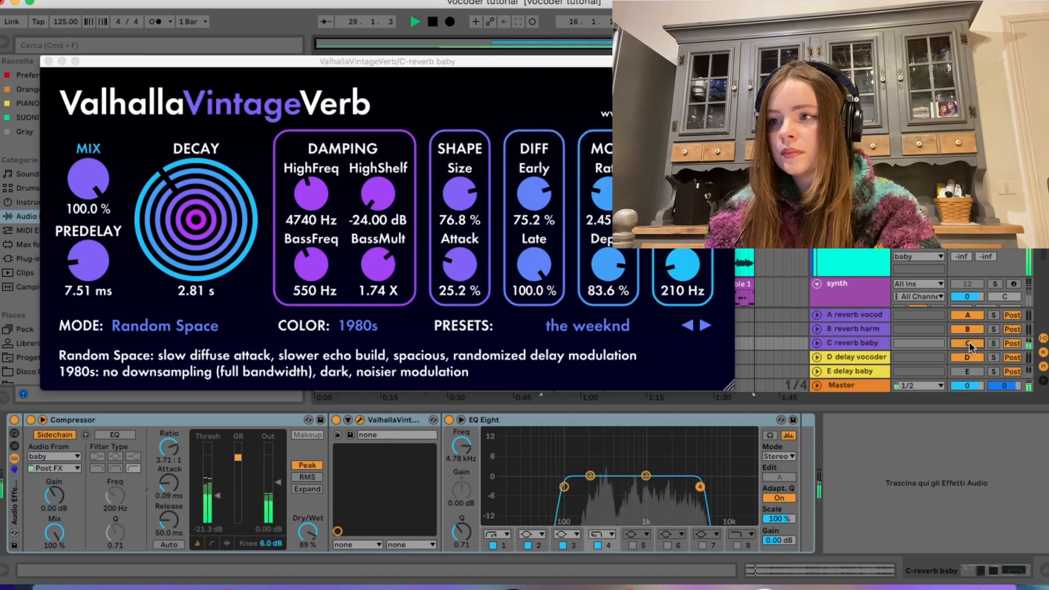
Step: Close the ValhallaVintageVerb window, stop playback, and switch on the E delay baby return
click(49, 61)
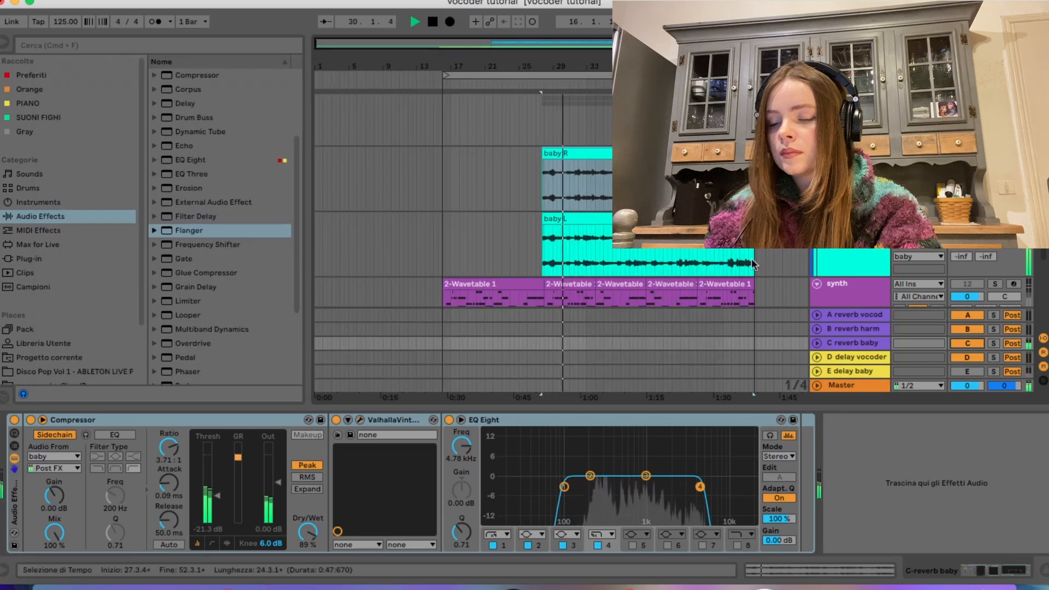
key(space)
click(976, 372)
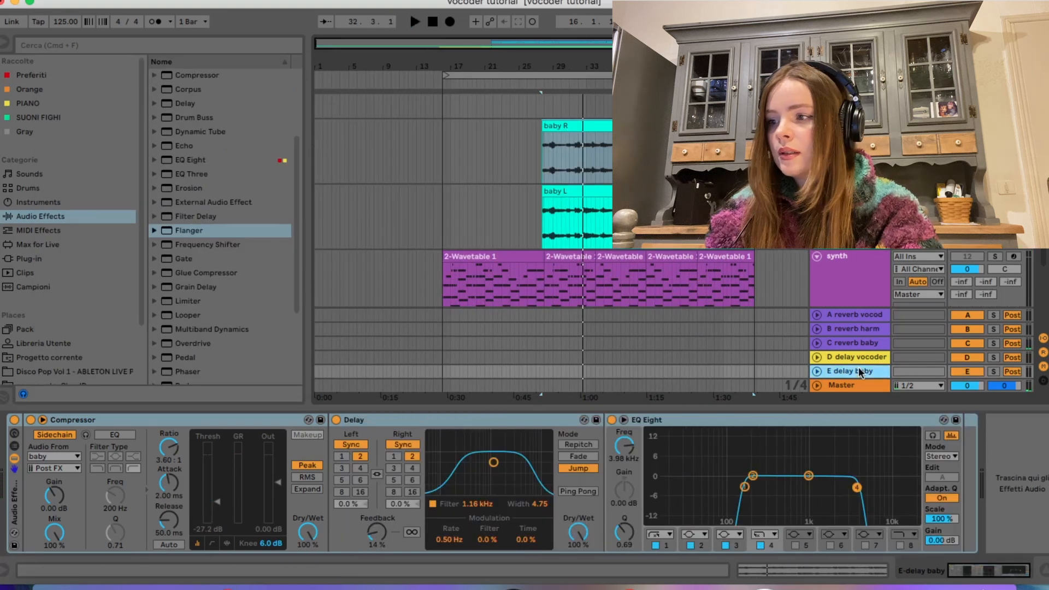
Step: Check the sidechain source of the baby delay's Compressor, and audition the baby vocals with the E delay baby return switched on
click(60, 457)
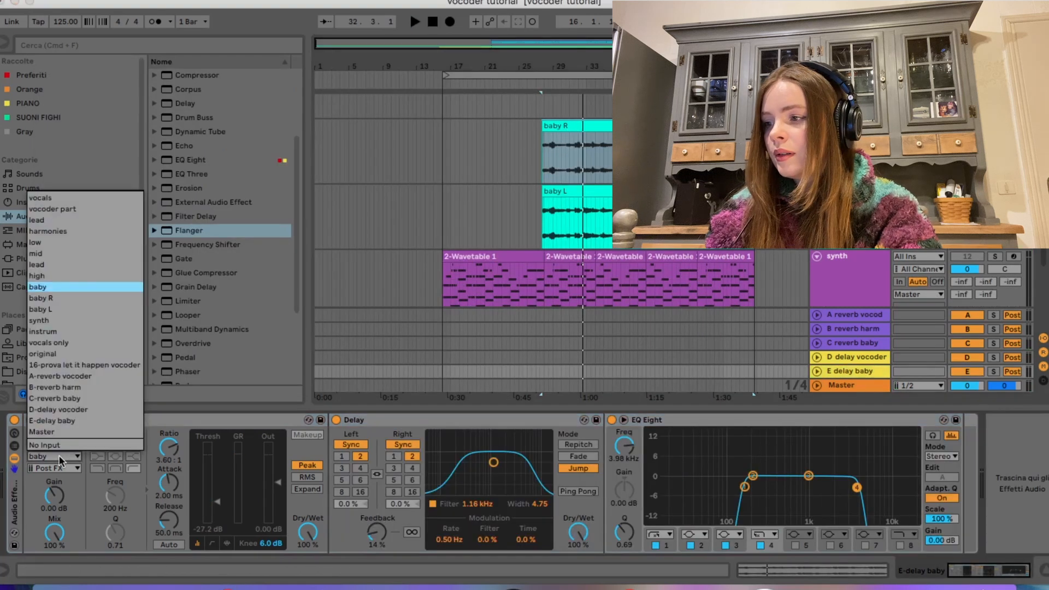
click(44, 470)
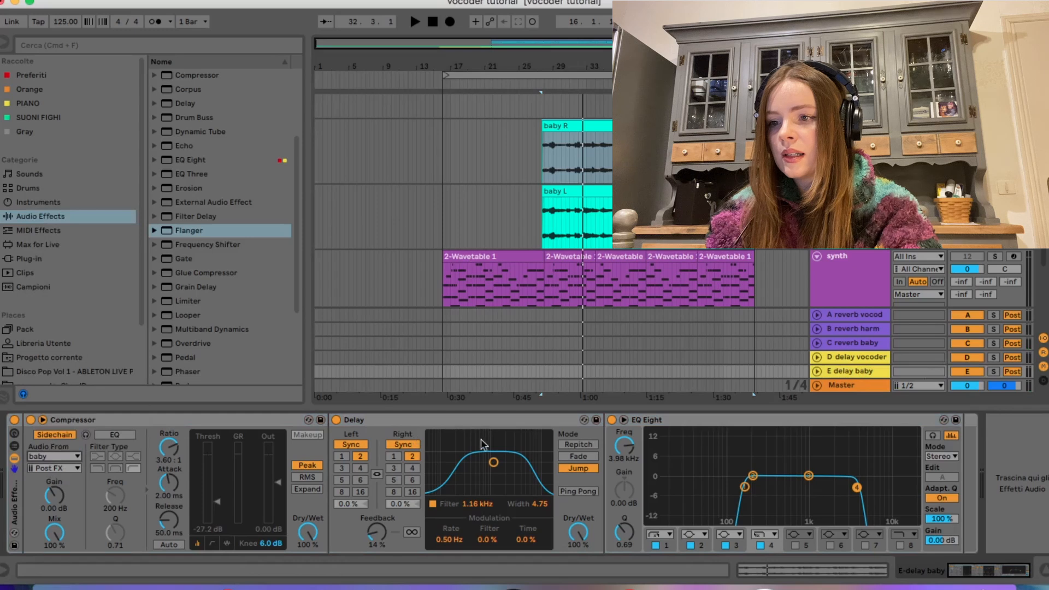
scroll(656, 444, right, 1)
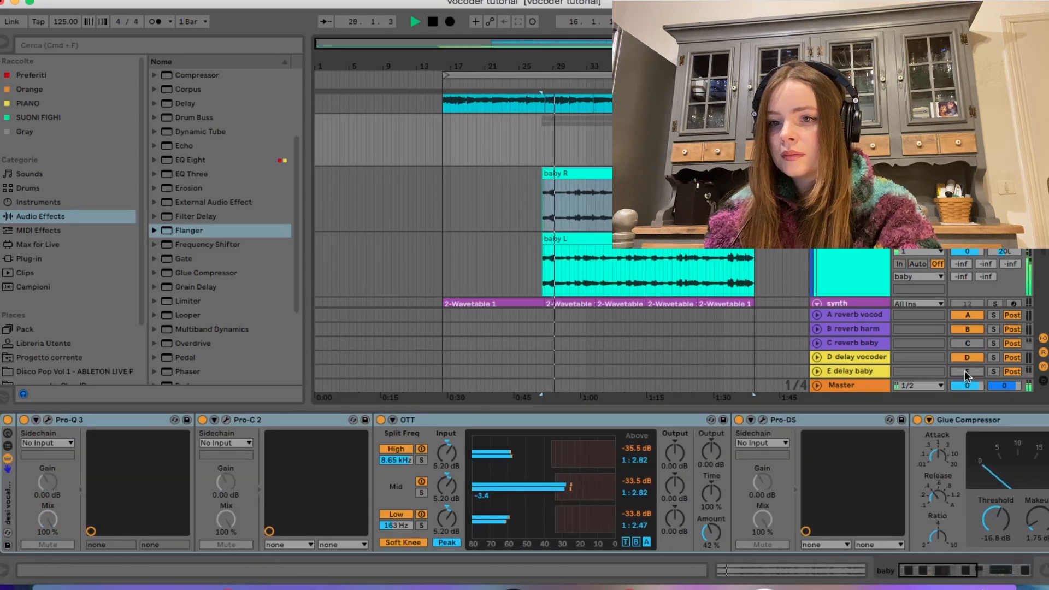
click(967, 373)
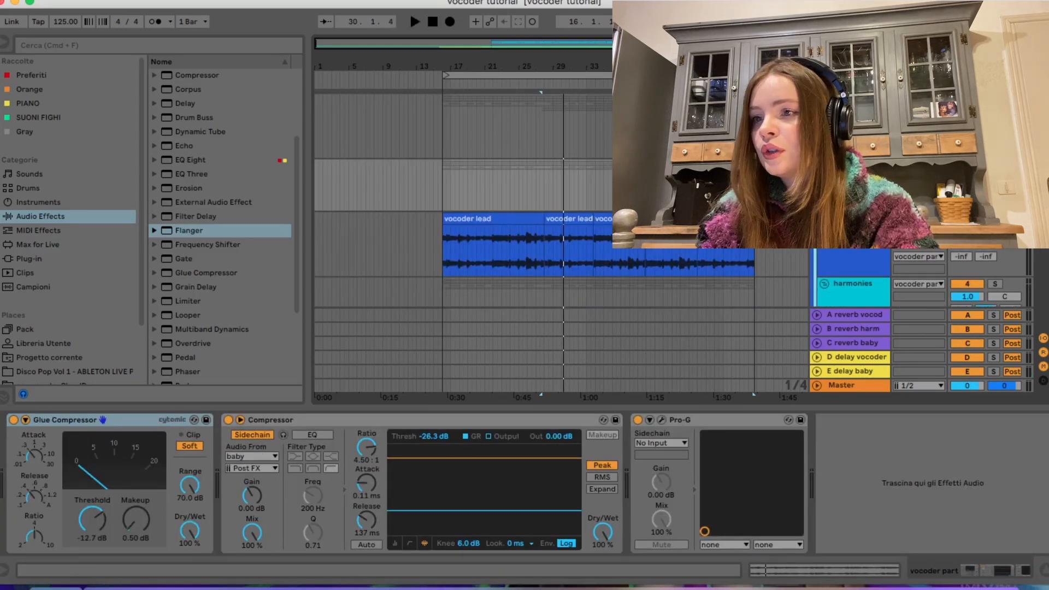
Step: Select the vocoder part group to examine its baby-sidechained Compressor, and place the insertion marker at 26.3.1
click(852, 126)
click(853, 185)
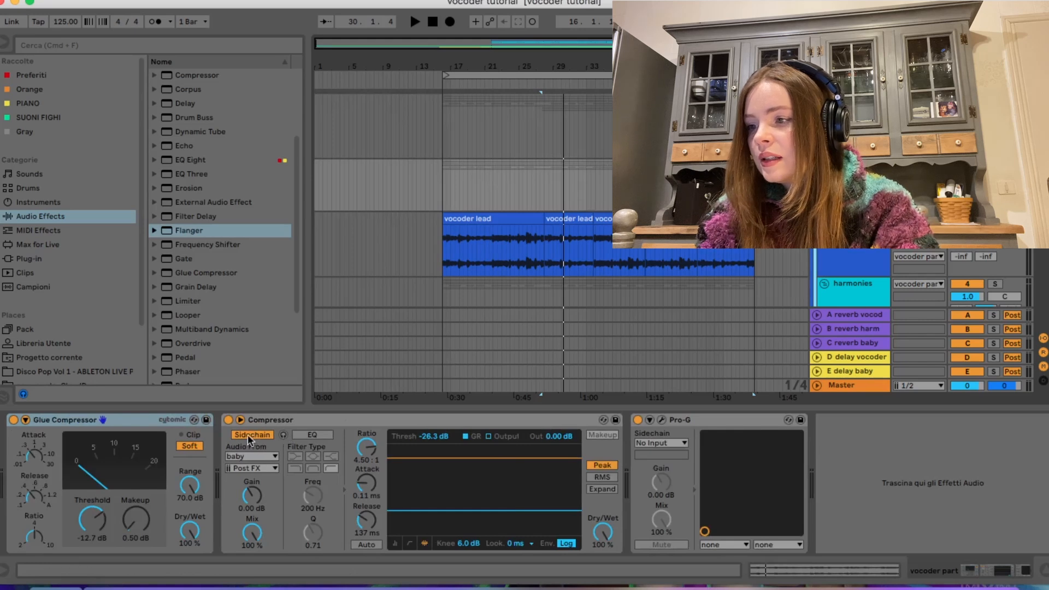
click(488, 186)
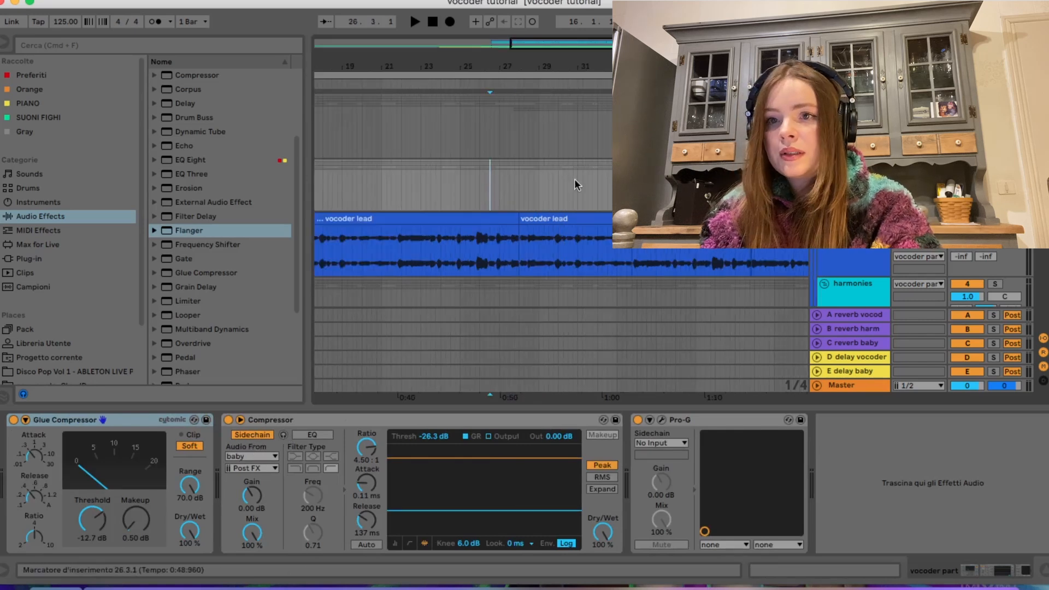
scroll(575, 183, up, 1)
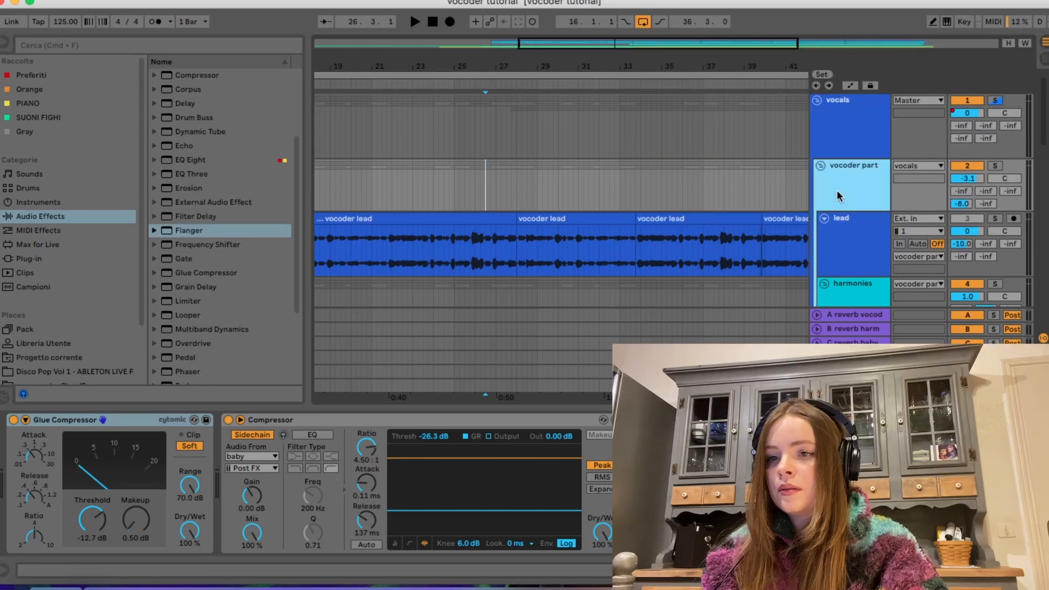
Step: Show the automation lanes and display the Mixer's Track Volume for the vocoder part group
key(a)
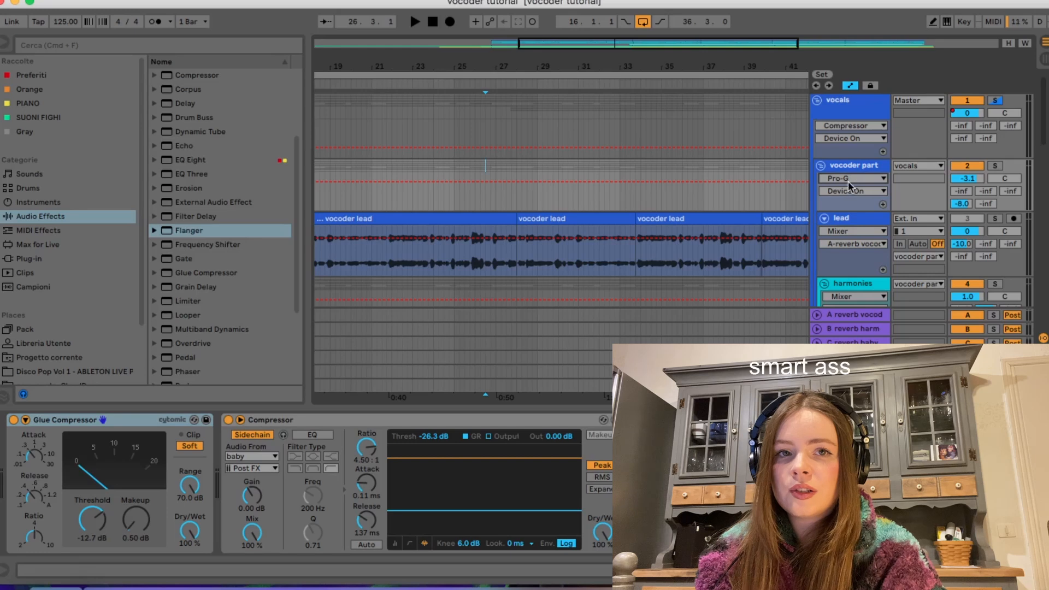
click(848, 181)
click(848, 230)
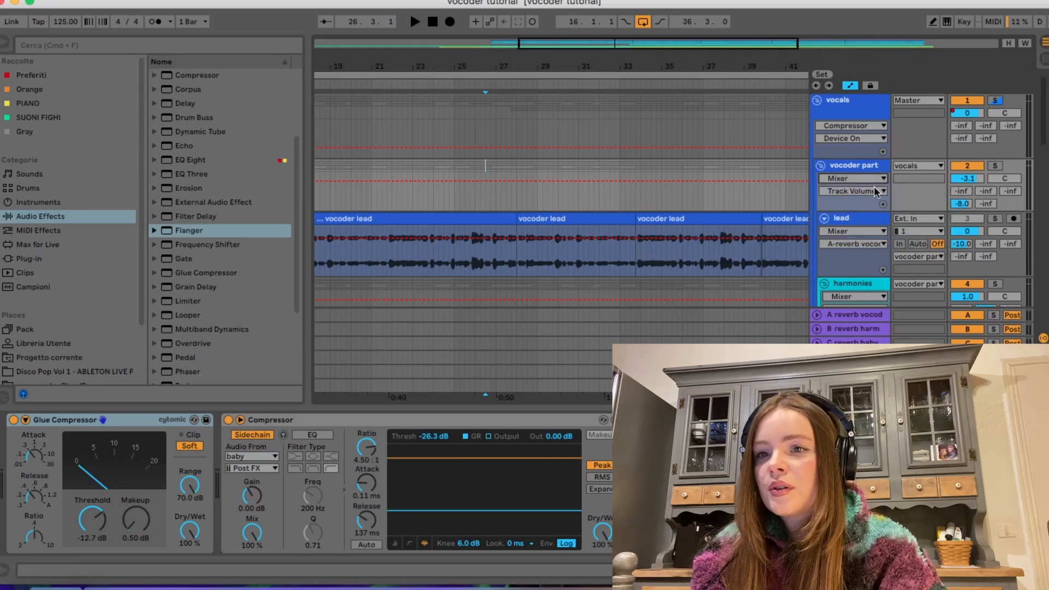
scroll(842, 191, down, 2)
click(850, 127)
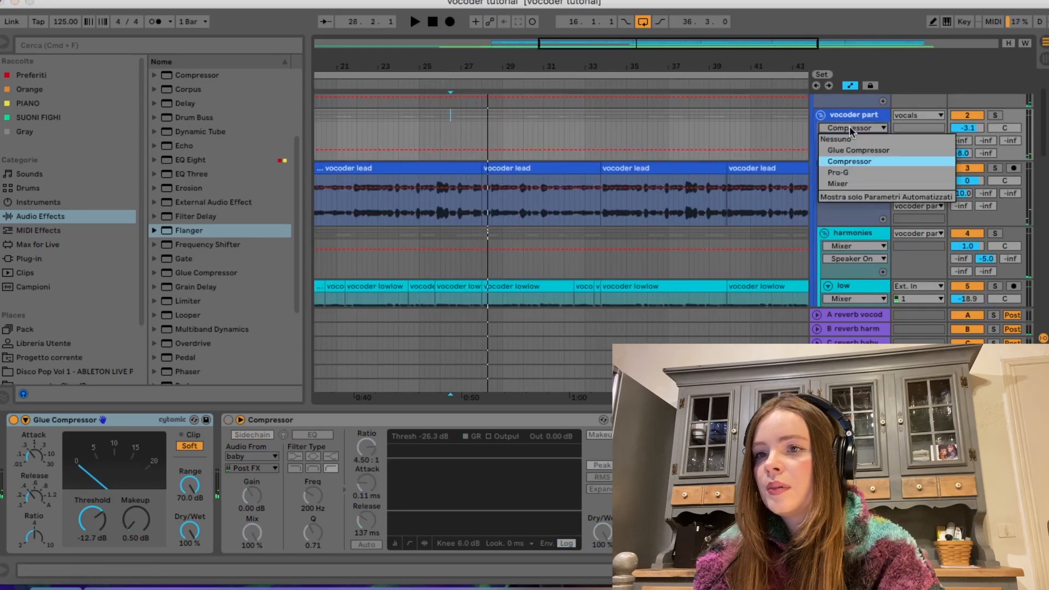
click(854, 180)
scroll(483, 168, up, 1)
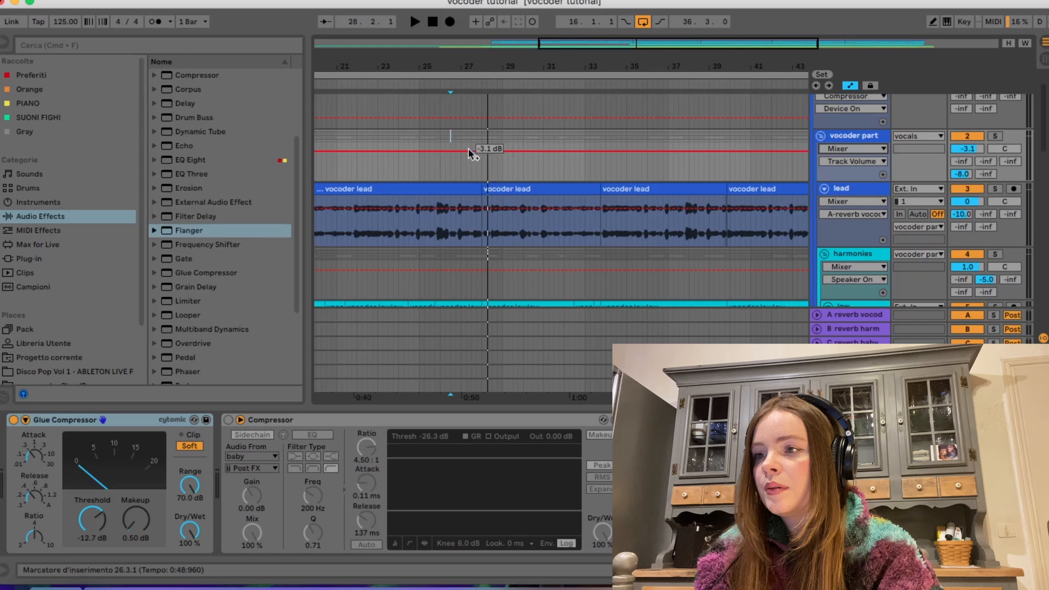
Step: Try lowering the vocoder part's Track Volume slightly from about bar 27 with automation breakpoints, and play the passage
click(468, 149)
click(479, 153)
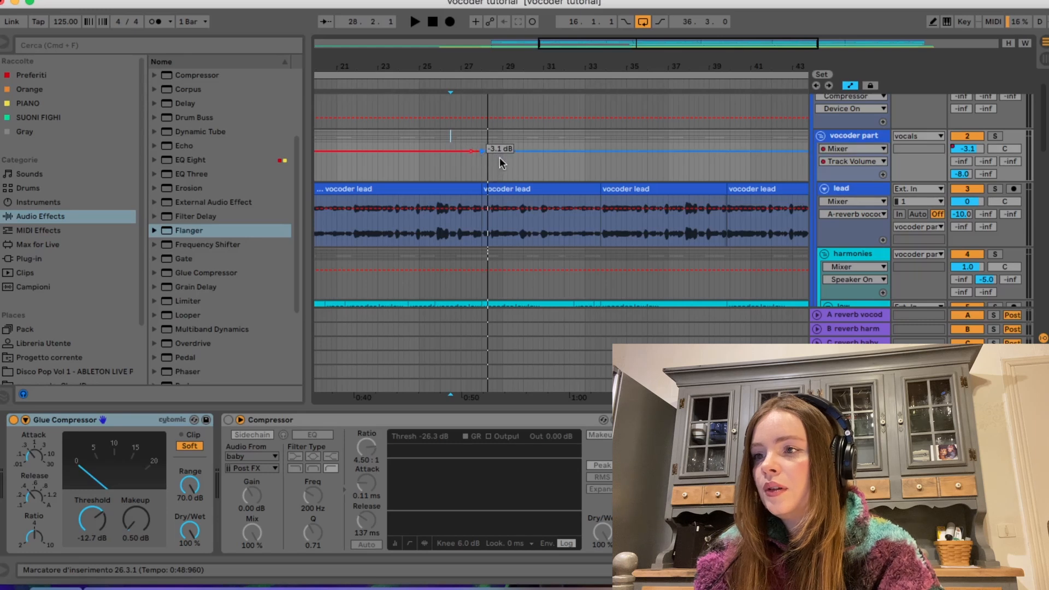
drag(500, 157, 500, 162)
key(space)
scroll(481, 115, up, 3)
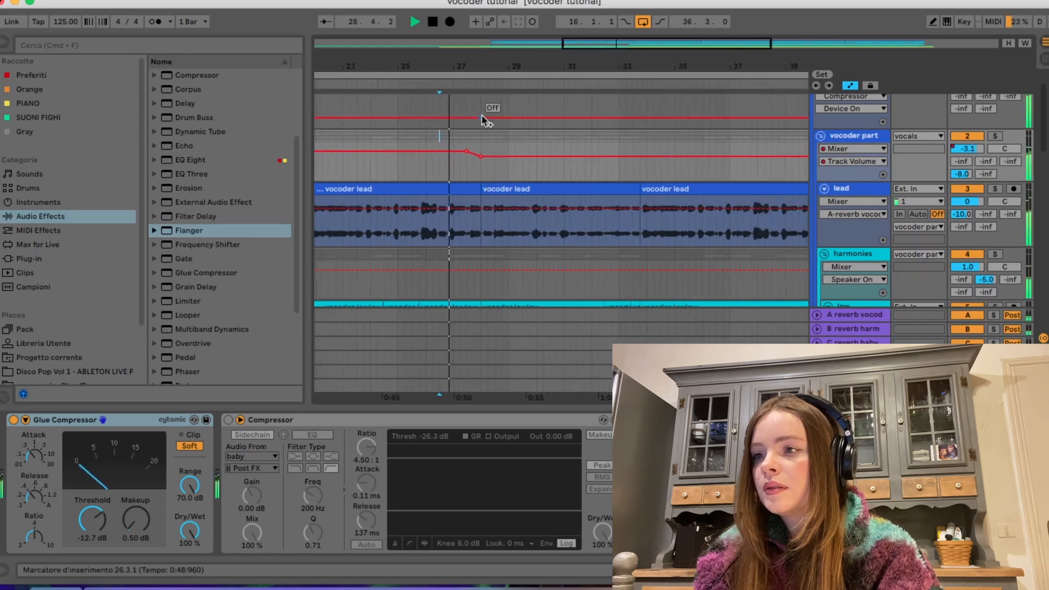
Step: Switch the vocoder part's sidechained Compressor to its compact level-meter view
scroll(481, 115, up, 1)
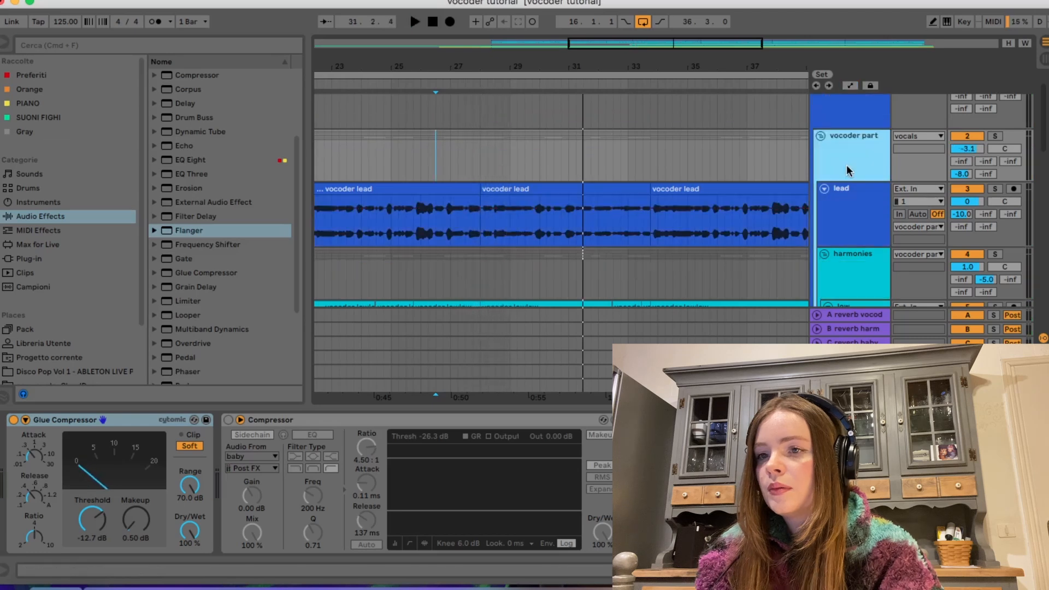
click(849, 201)
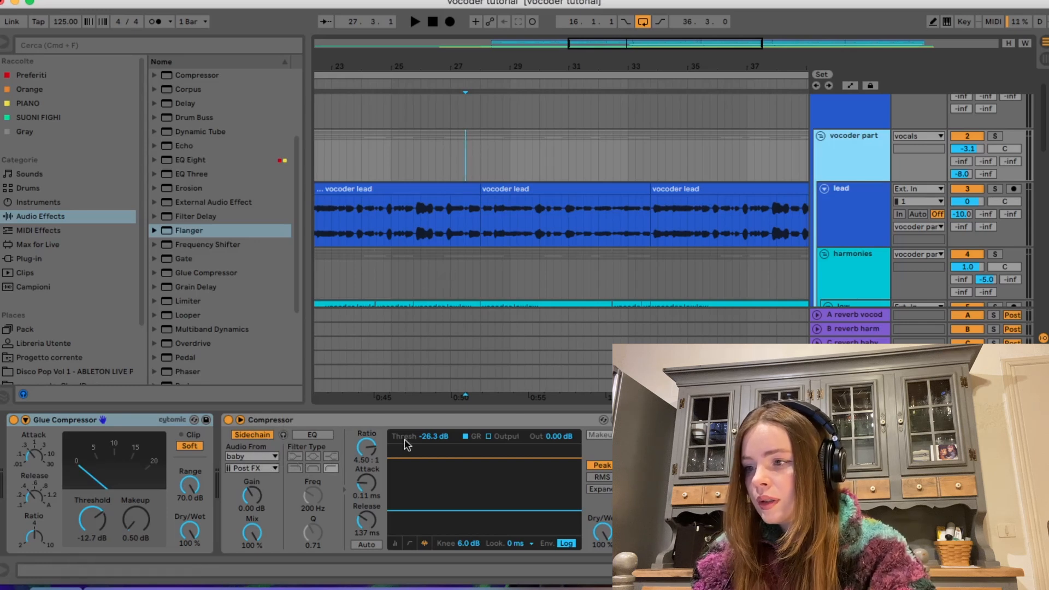
click(395, 543)
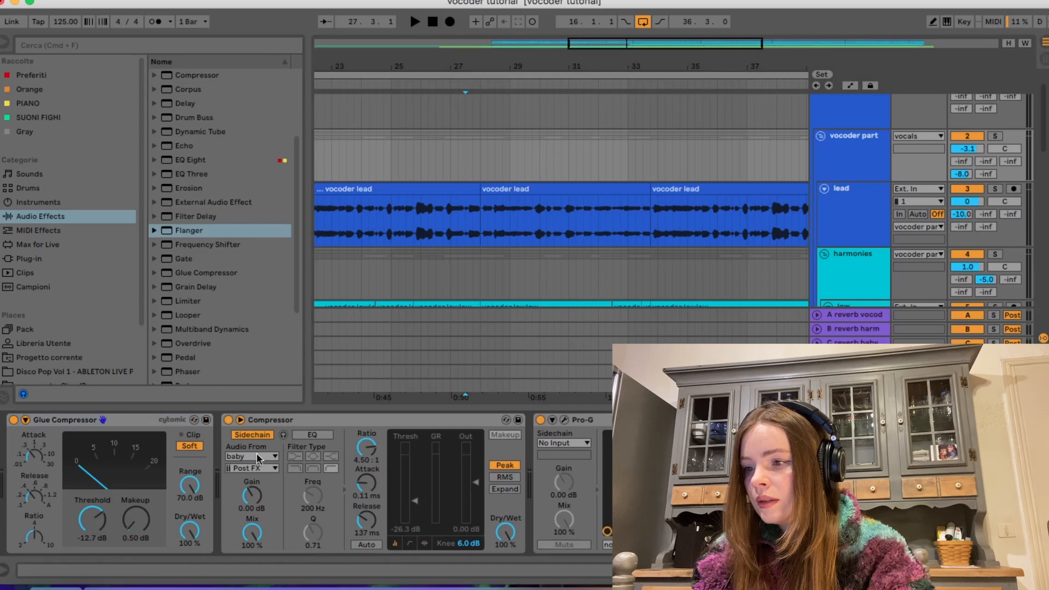
Step: Select the vocals, vocoder part and harmonies groups in turn to examine their effect chains
click(851, 103)
scroll(851, 117, down, 2)
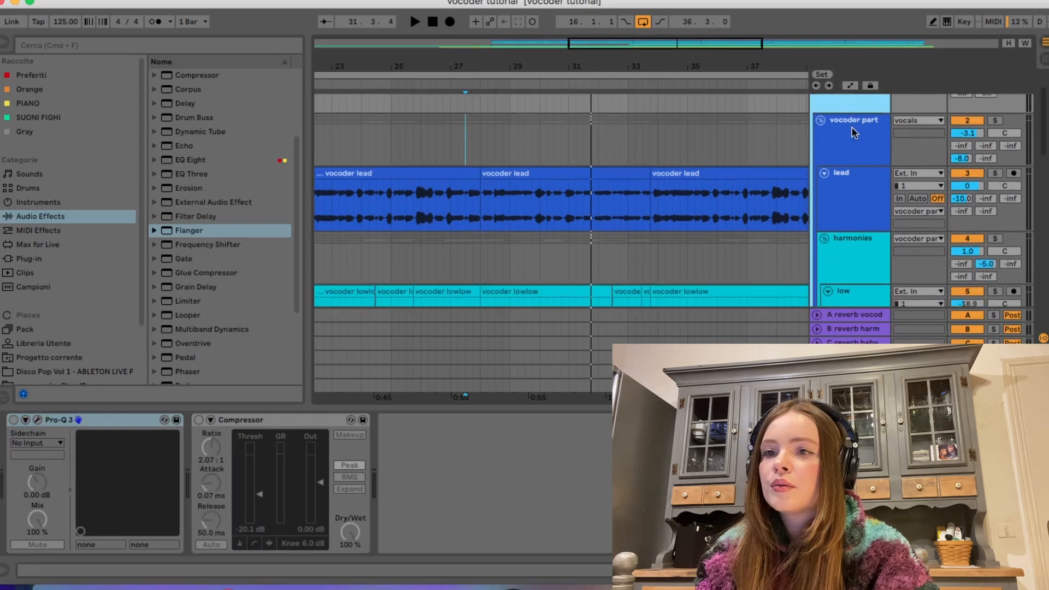
click(853, 130)
scroll(851, 129, down, 12)
click(848, 110)
scroll(848, 111, up, 3)
scroll(851, 164, up, 5)
click(852, 148)
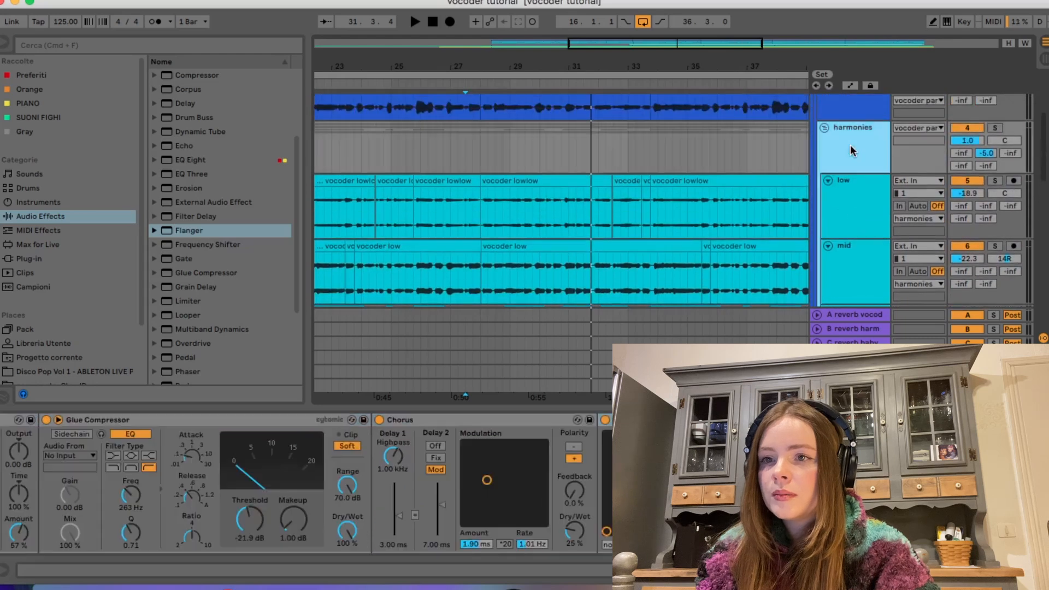
Step: Return to the vocals group and switch on its Pro-Q 3
scroll(852, 146, up, 3)
click(853, 212)
click(848, 132)
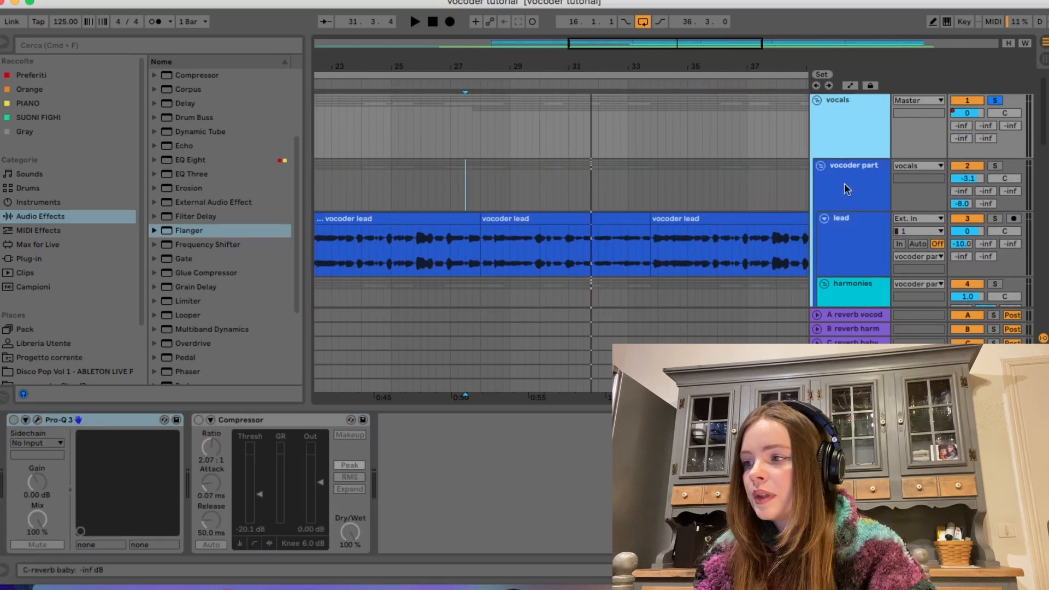
click(14, 420)
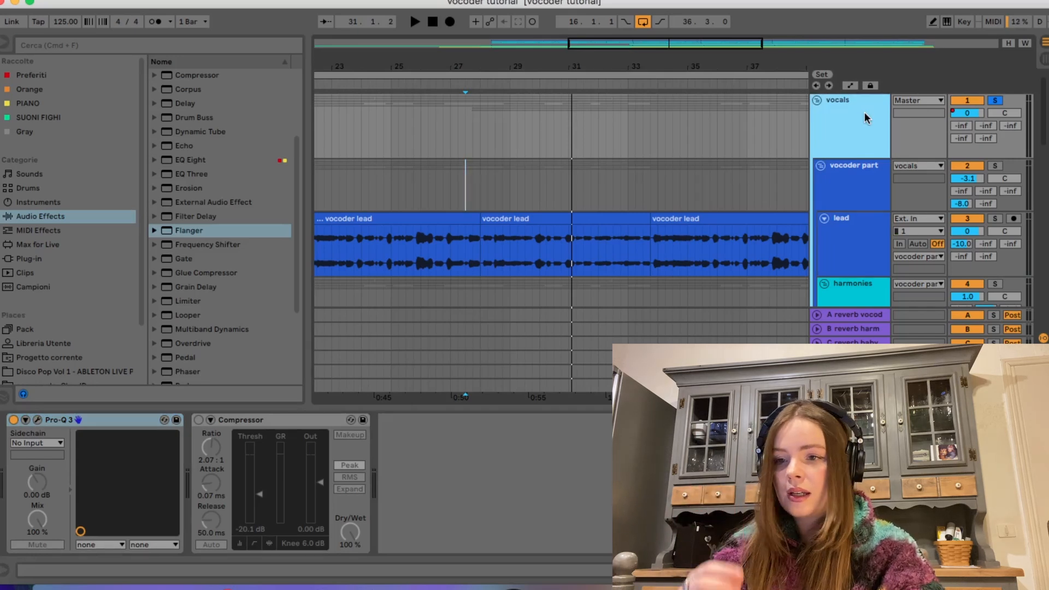
Step: Open Voxengo SPAN on the master and play the track to compare its spectrum with the original's
click(865, 113)
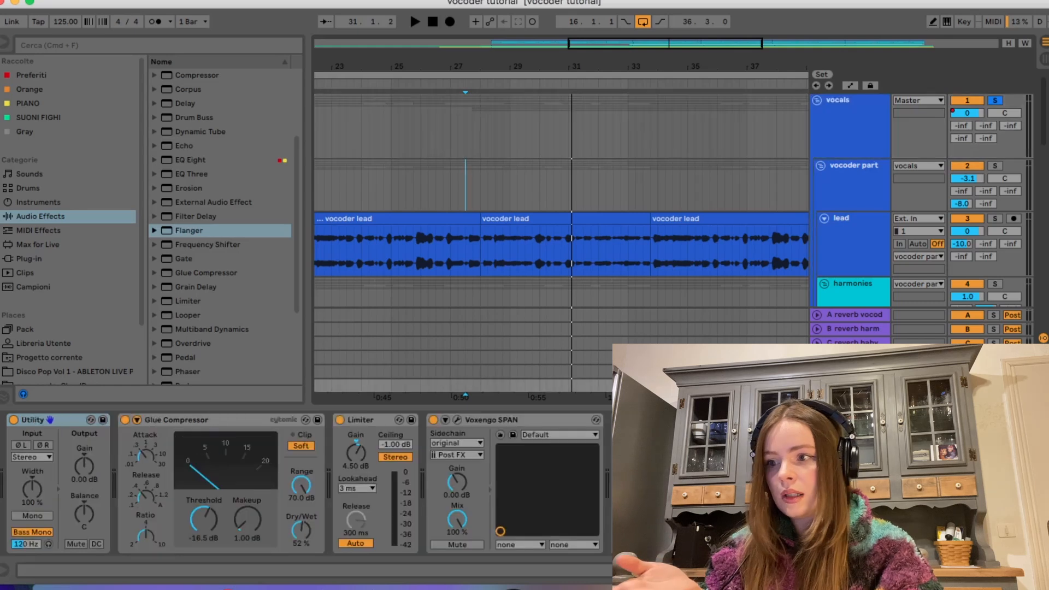
click(457, 420)
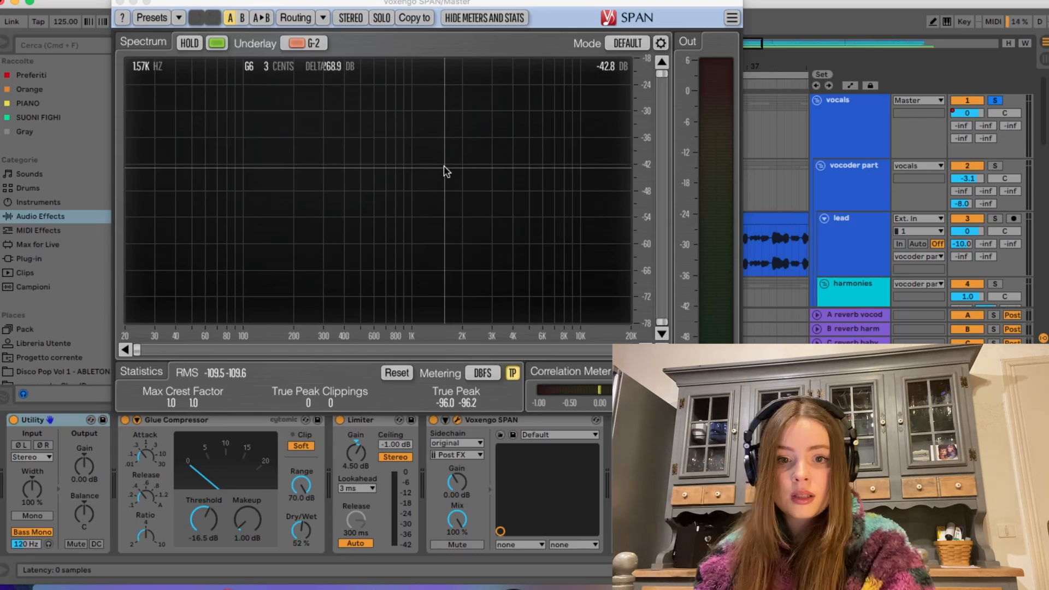
scroll(886, 199, down, 10)
click(855, 211)
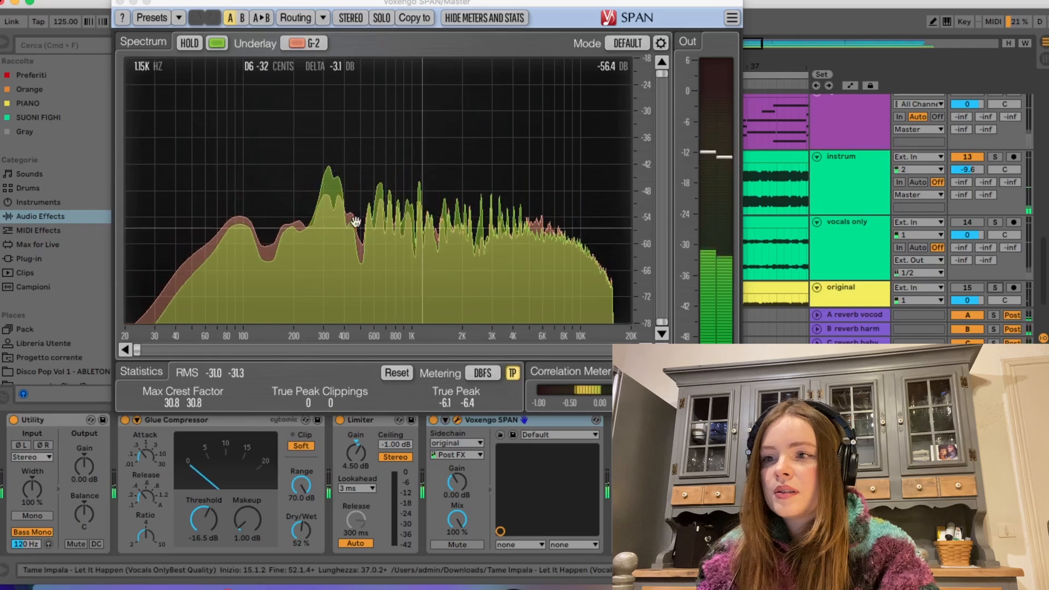
key(space)
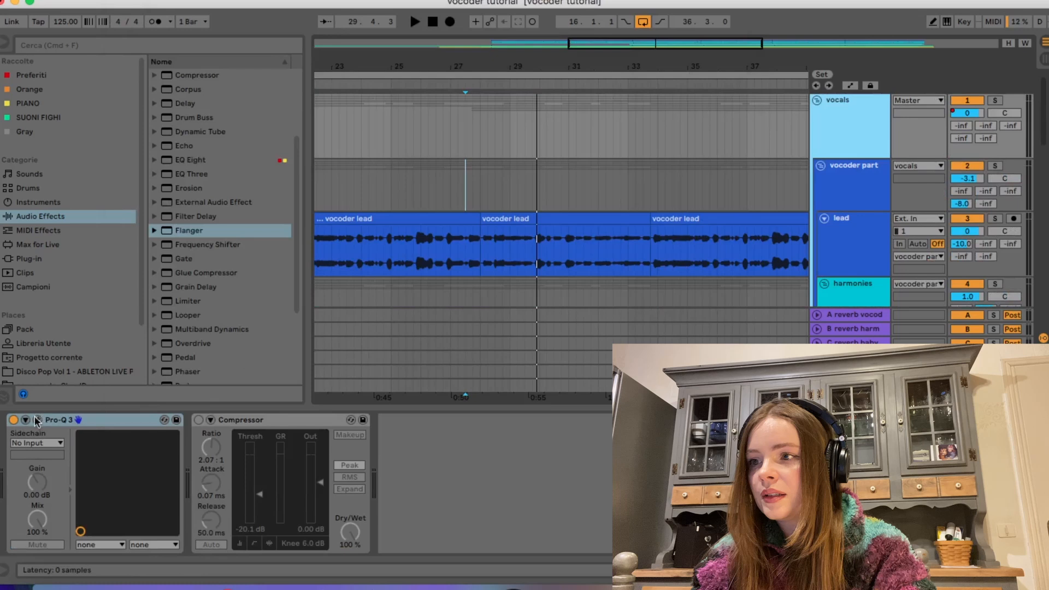
Step: Open the vocals group's Pro-Q 3 to examine its EQ curve, close it, and switch on the group's Compressor
click(37, 419)
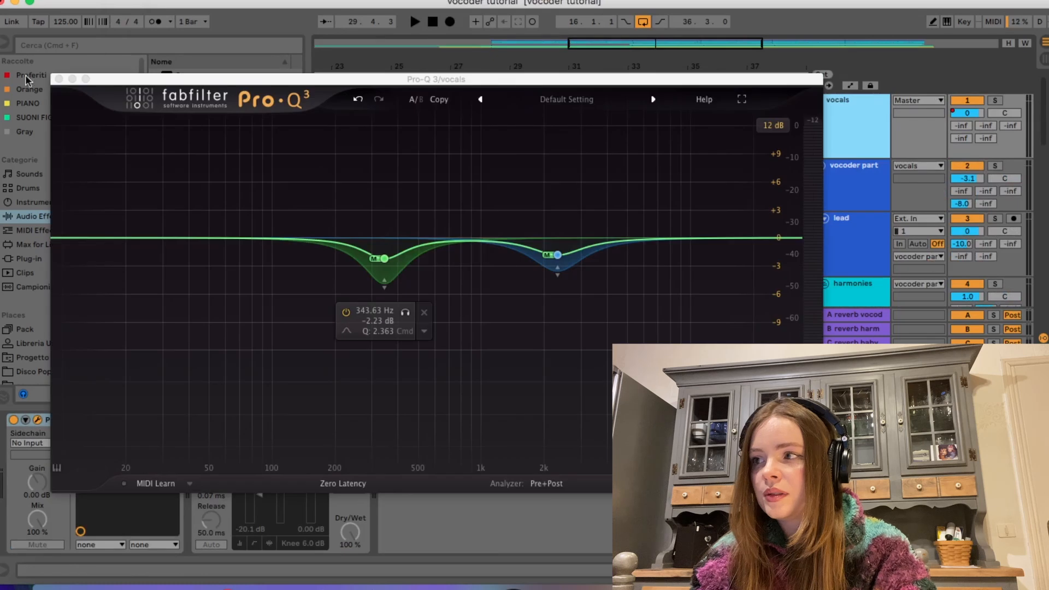
click(59, 80)
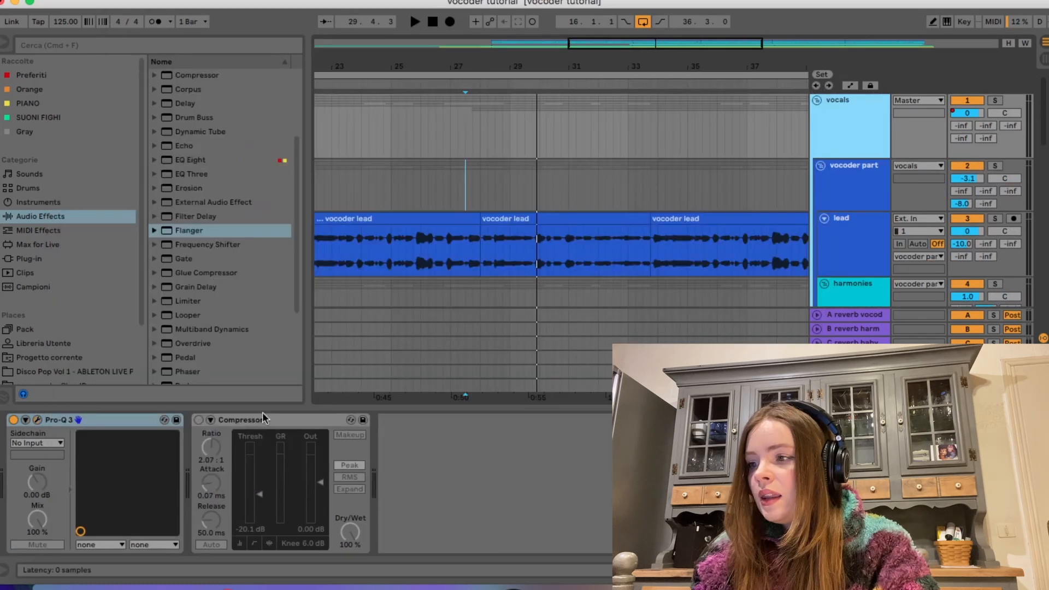
click(199, 420)
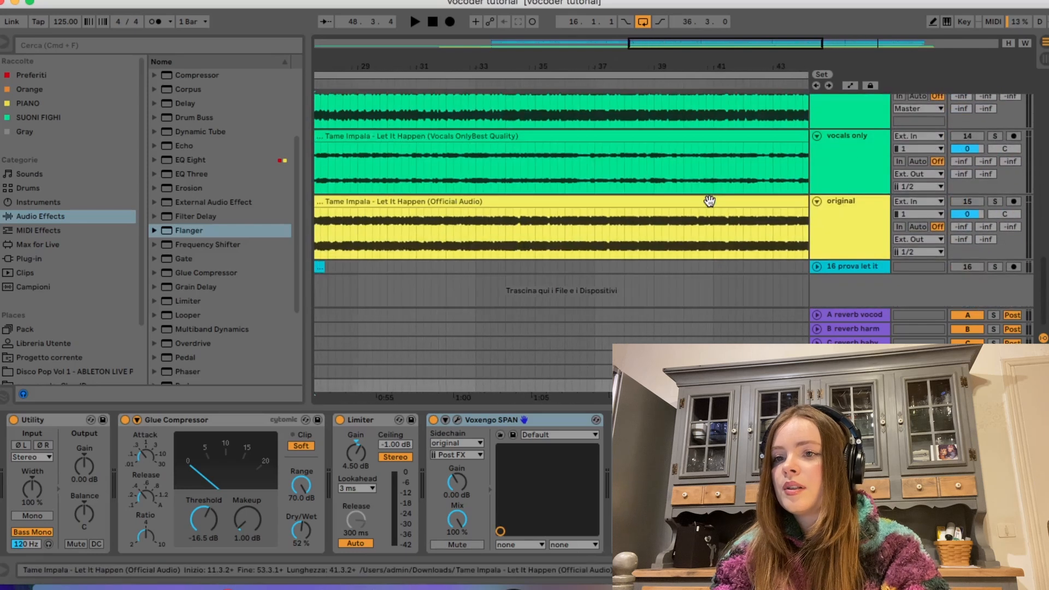
Step: Look at the instrum track's effect chain, and return to the master to check playback in Voxengo SPAN
scroll(709, 201, up, 3)
scroll(709, 200, left, 3)
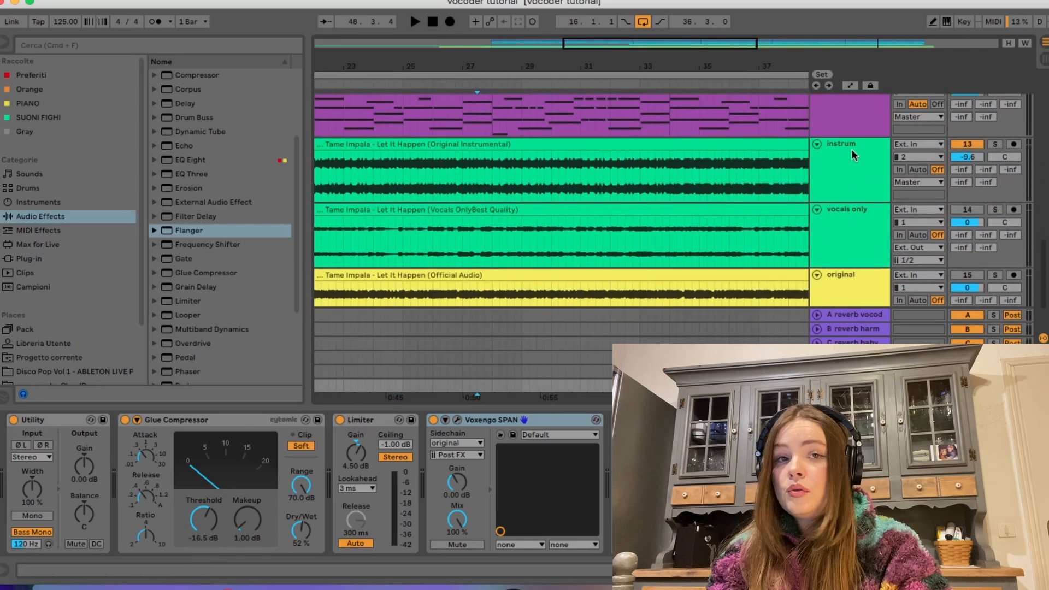
click(850, 156)
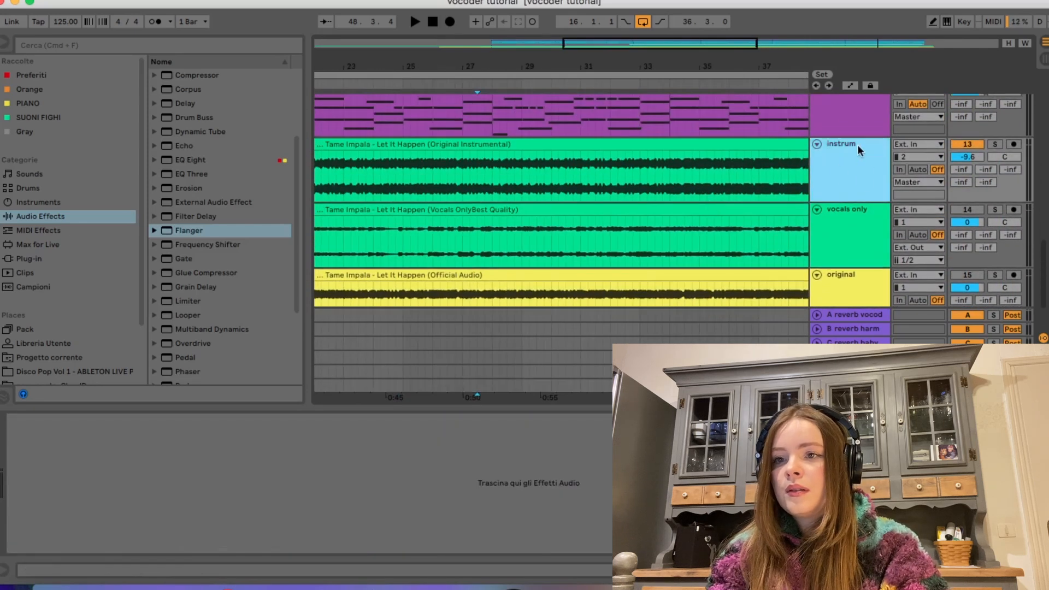
click(850, 386)
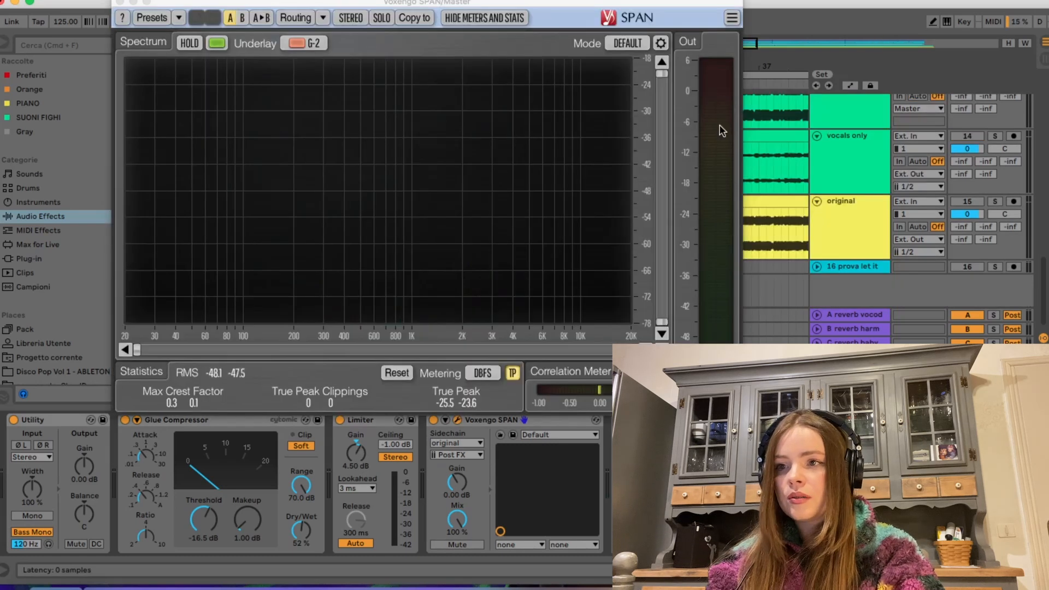
key(space)
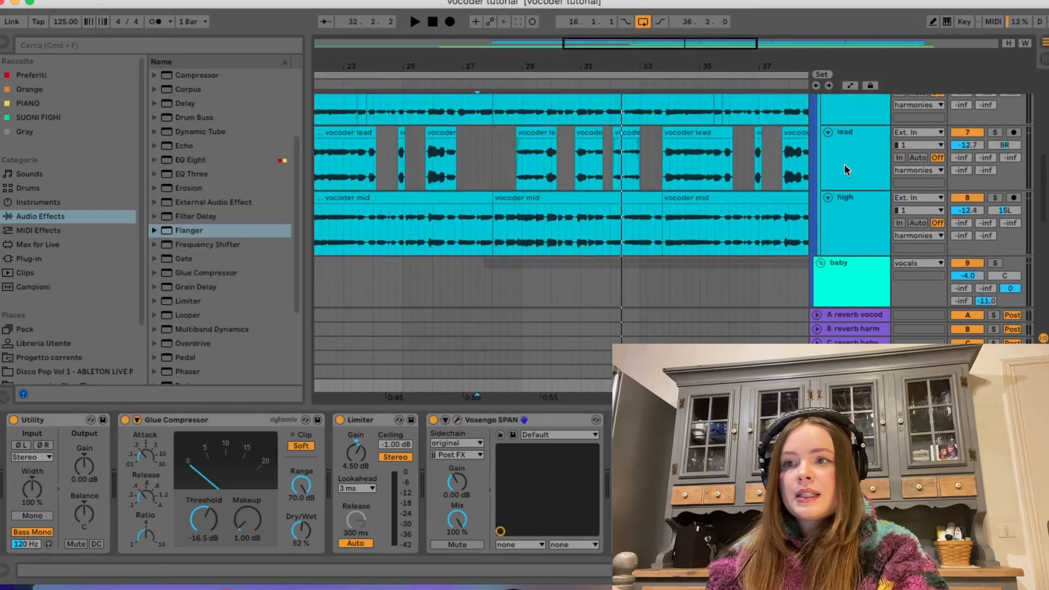
Step: Zoom the arrangement out, select the whole loop region, and play it from its start
click(844, 164)
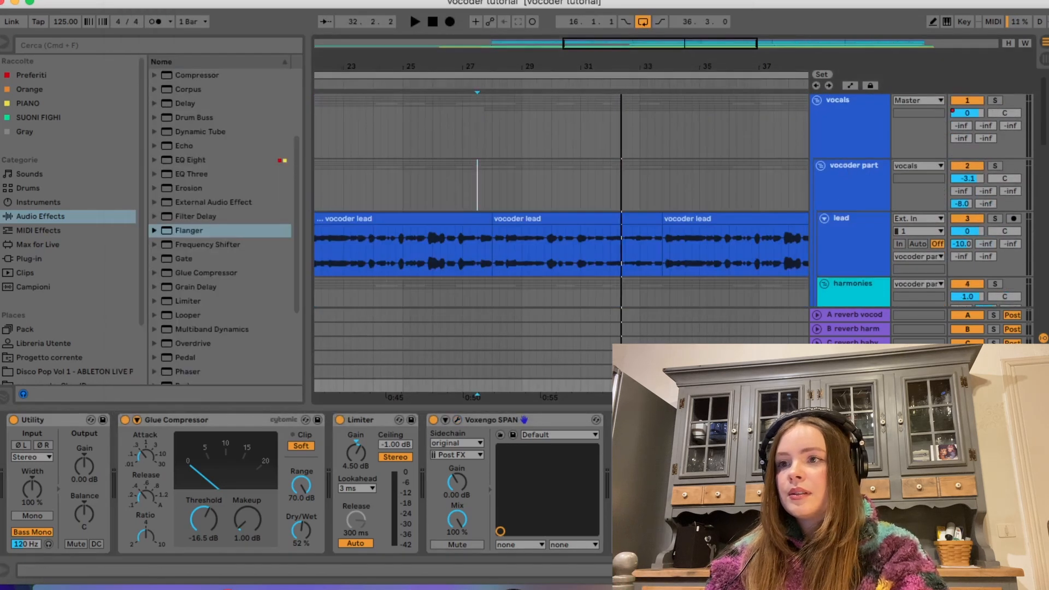
drag(601, 67, 600, 53)
click(599, 77)
key(space)
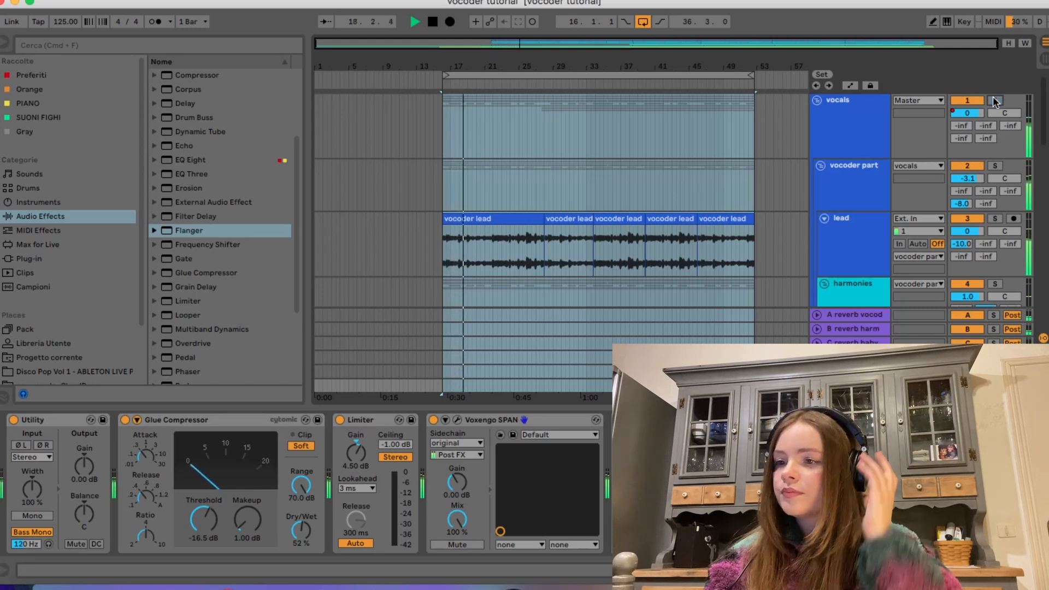
Step: Look through the harmony and reference tracks during playback, and open the master's Voxengo SPAN to examine the full mix's spectrum
scroll(890, 164, down, 3)
scroll(889, 163, down, 12)
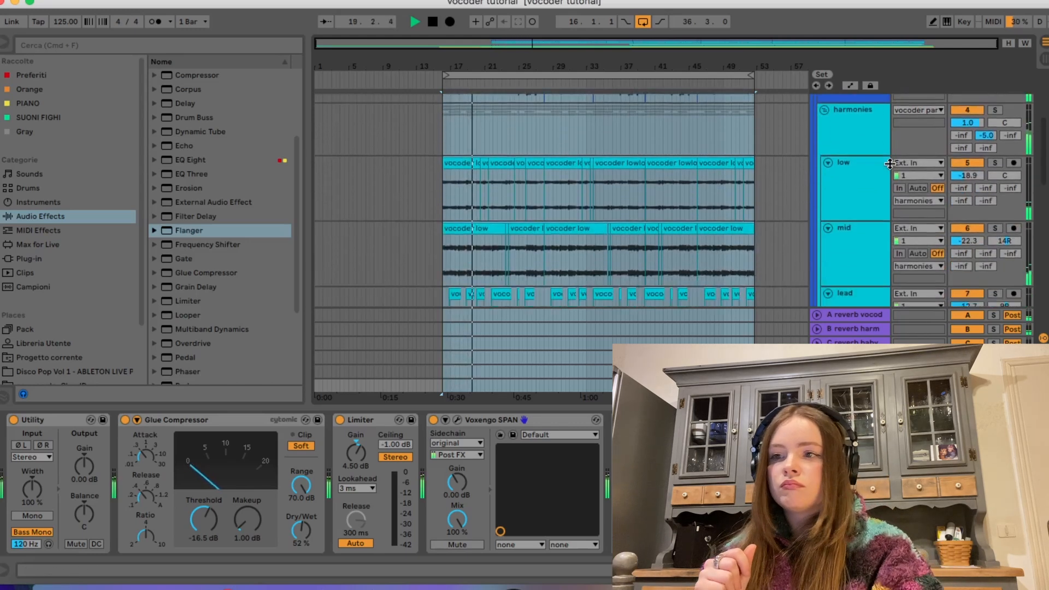
scroll(869, 203, down, 8)
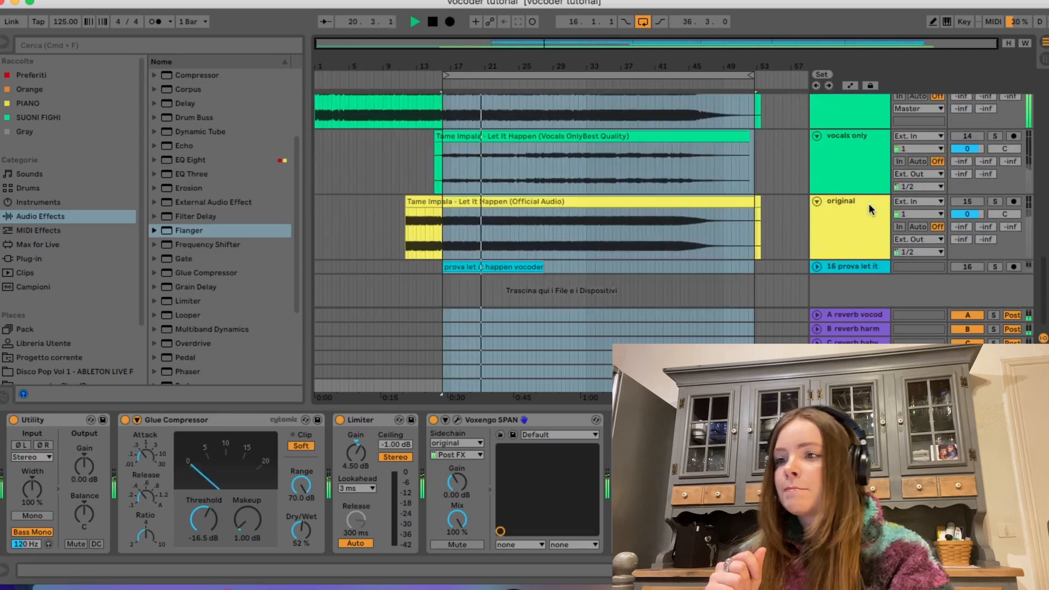
click(458, 420)
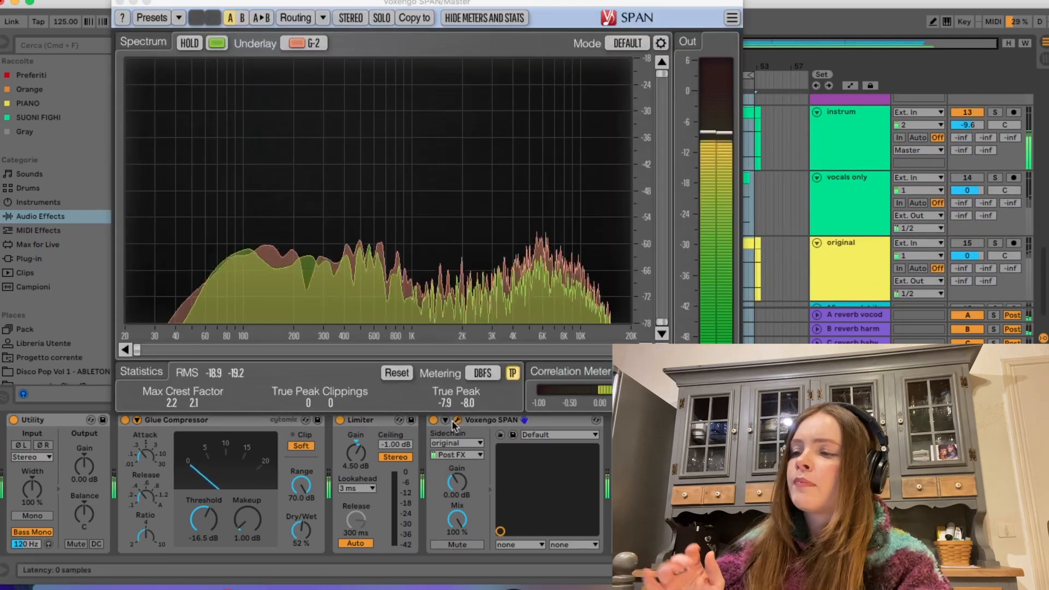